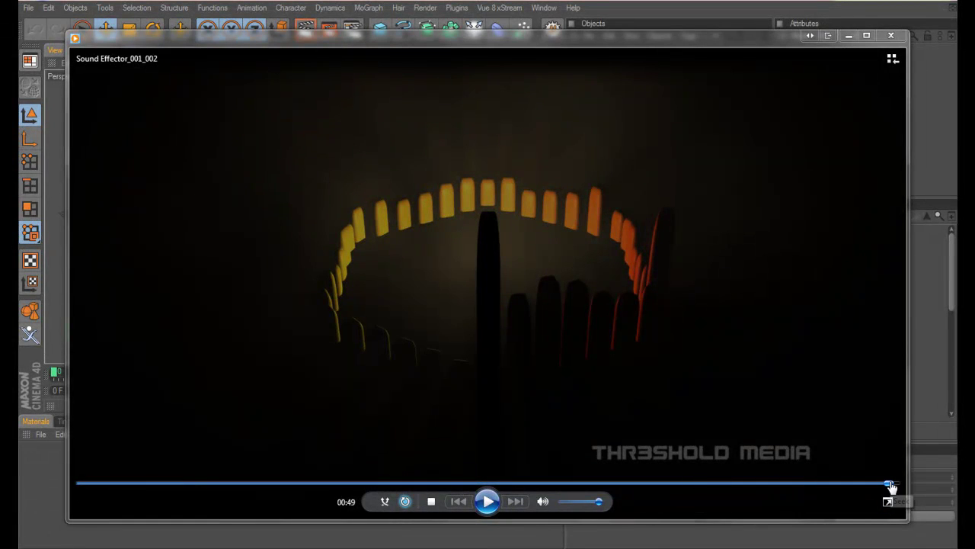
Rewind the video to 00:26 and move the Media Player window aside to reveal CINEMA 4D.
click(790, 485)
click(695, 485)
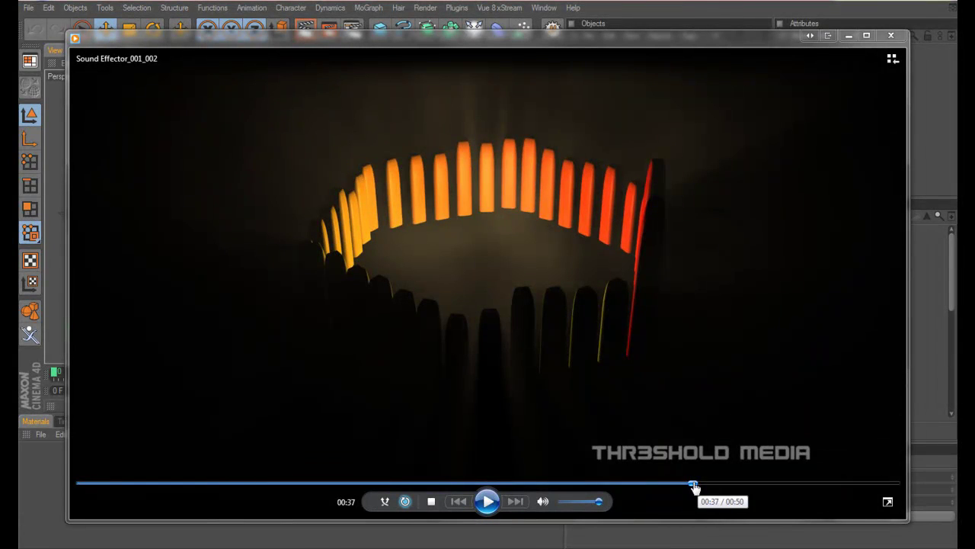
click(646, 485)
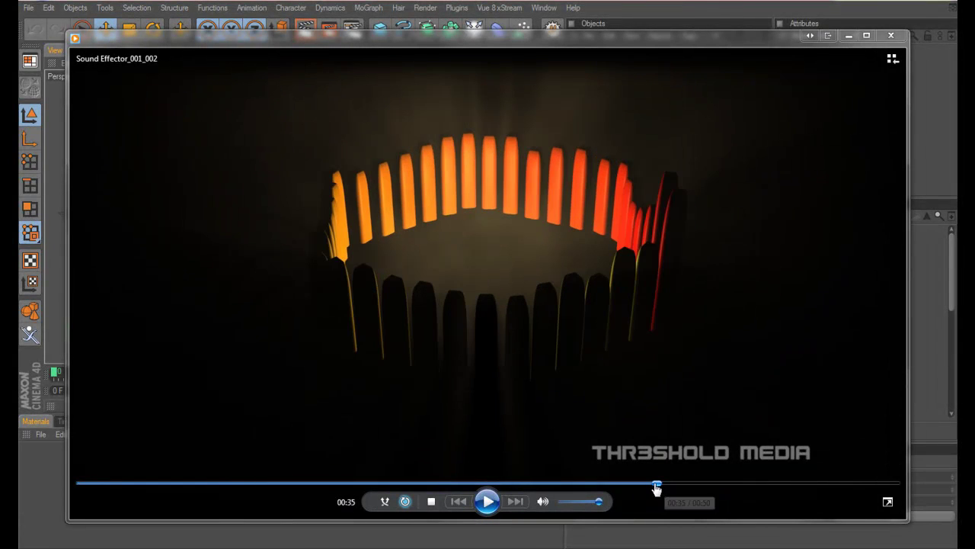
click(608, 485)
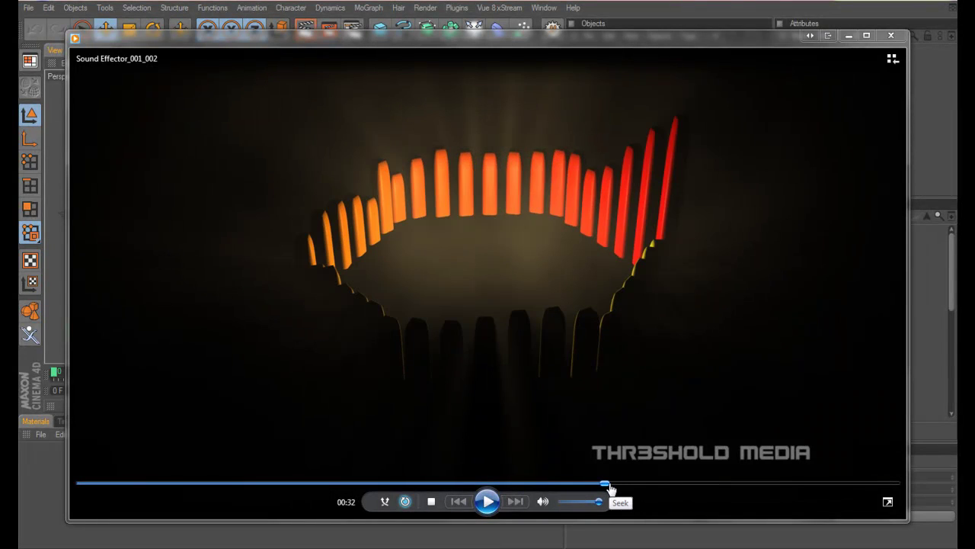
click(573, 485)
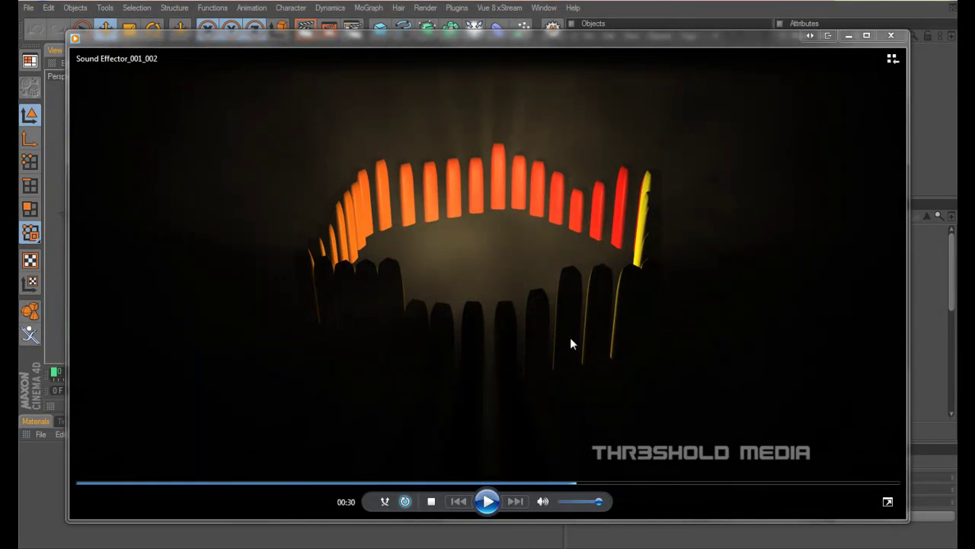
drag(571, 485, 542, 488)
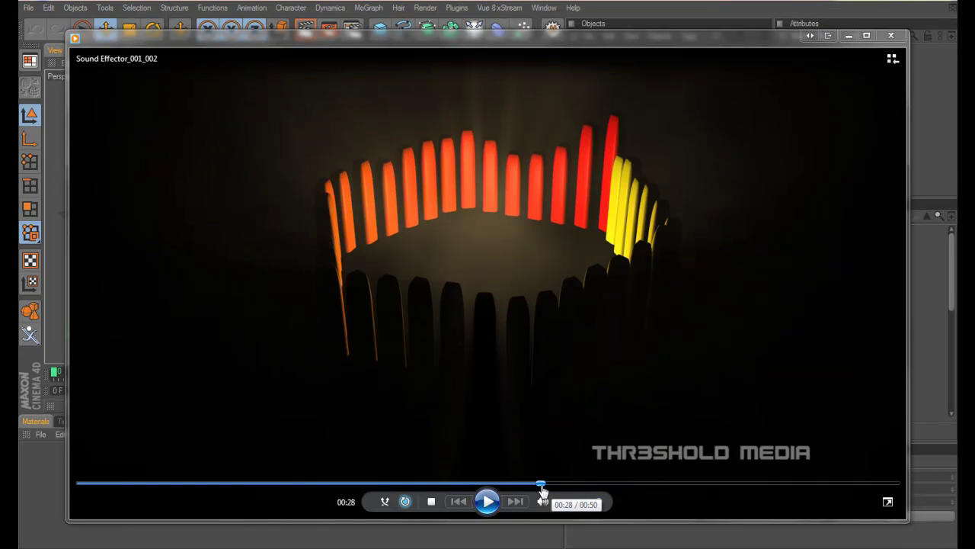
click(505, 486)
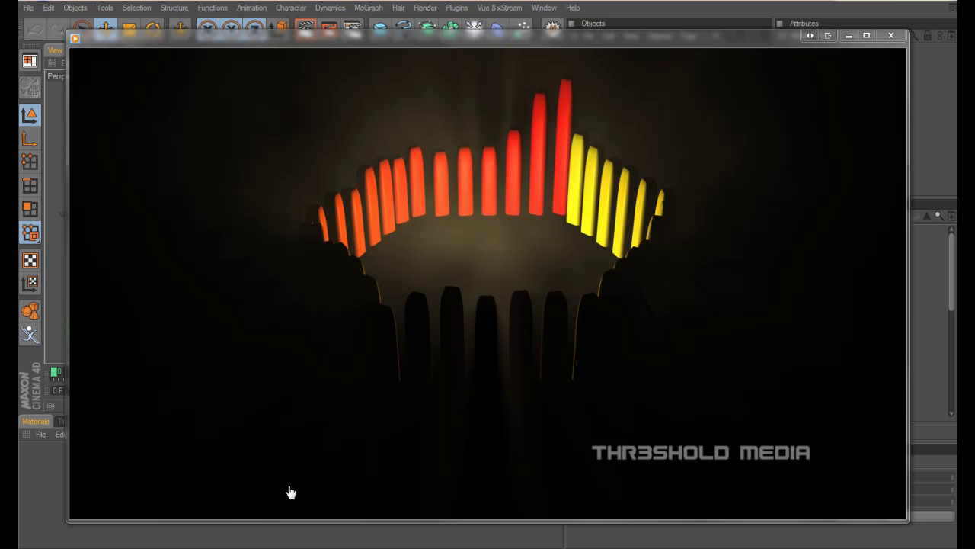
mouse_move(487, 500)
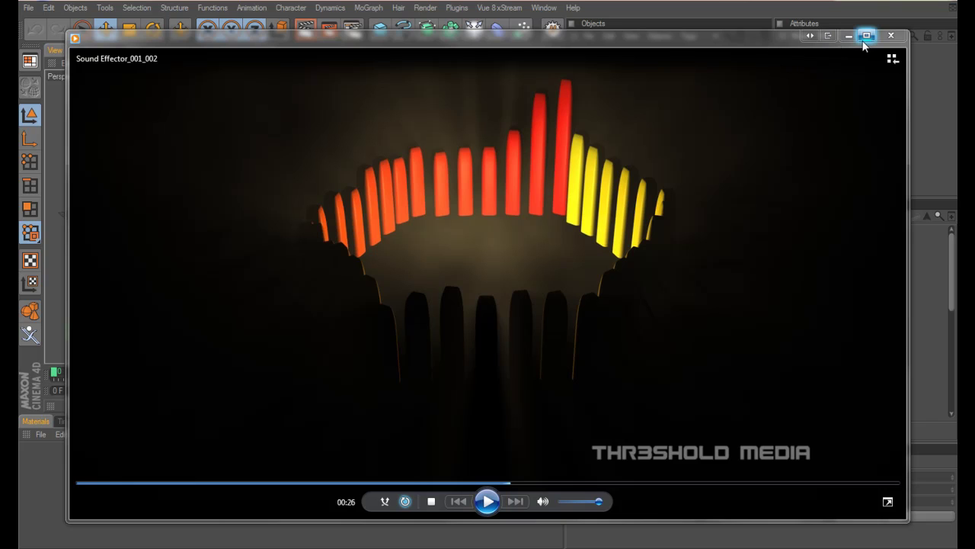
drag(754, 40, 974, 61)
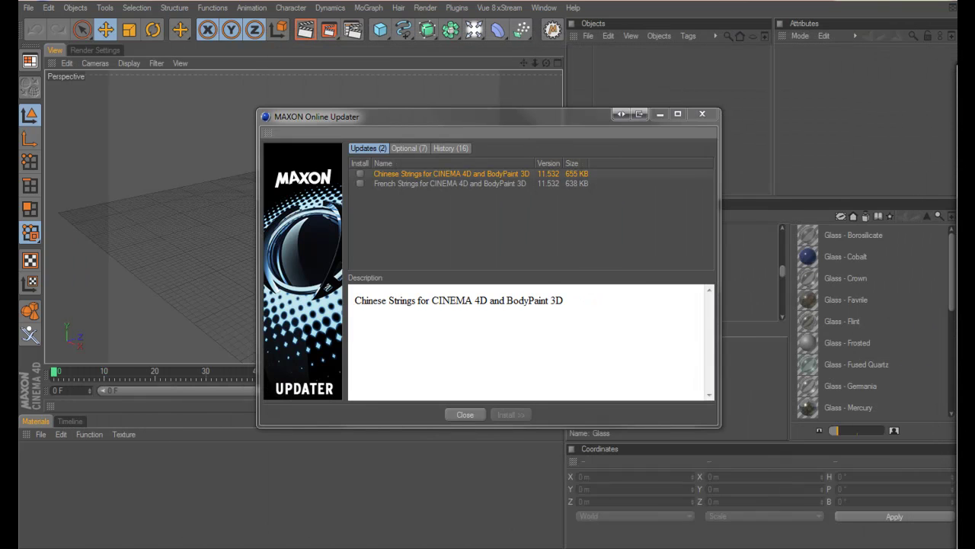
Close the updater and add a six-sided n-Side spline of radius 200 m lying in the XZ plane.
click(461, 414)
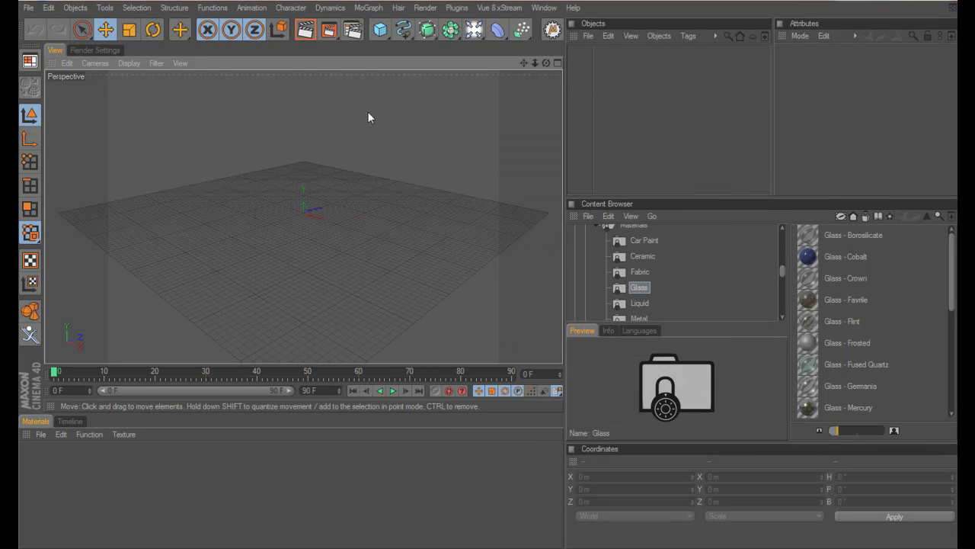
click(410, 36)
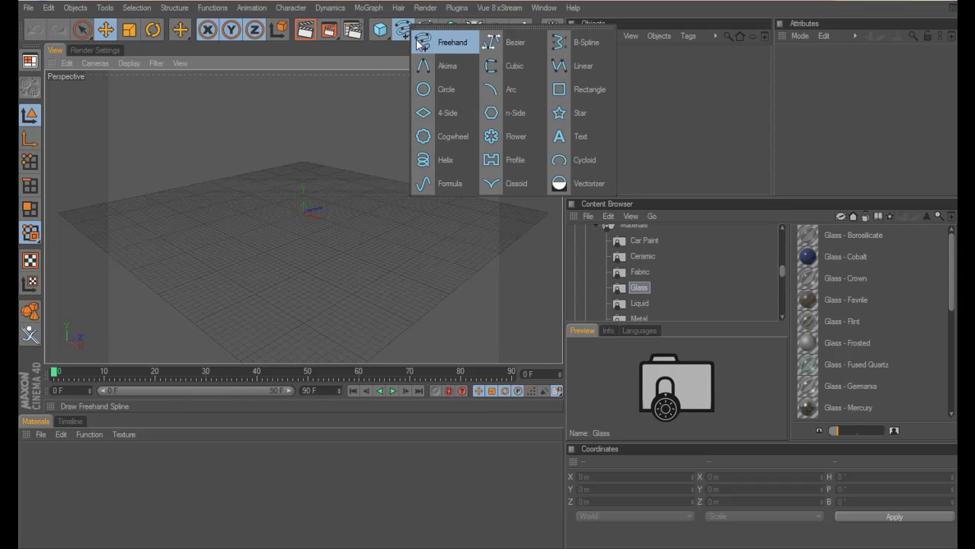
click(490, 114)
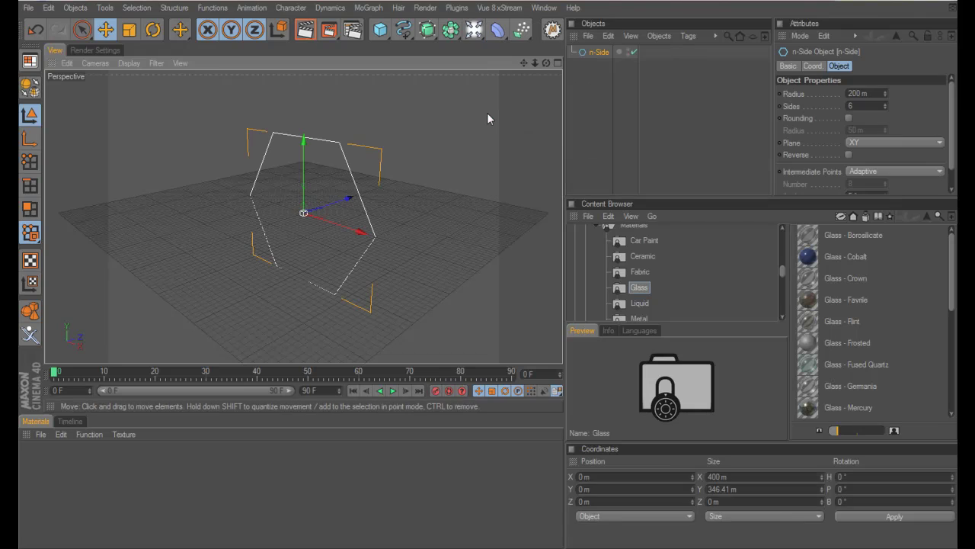
click(874, 143)
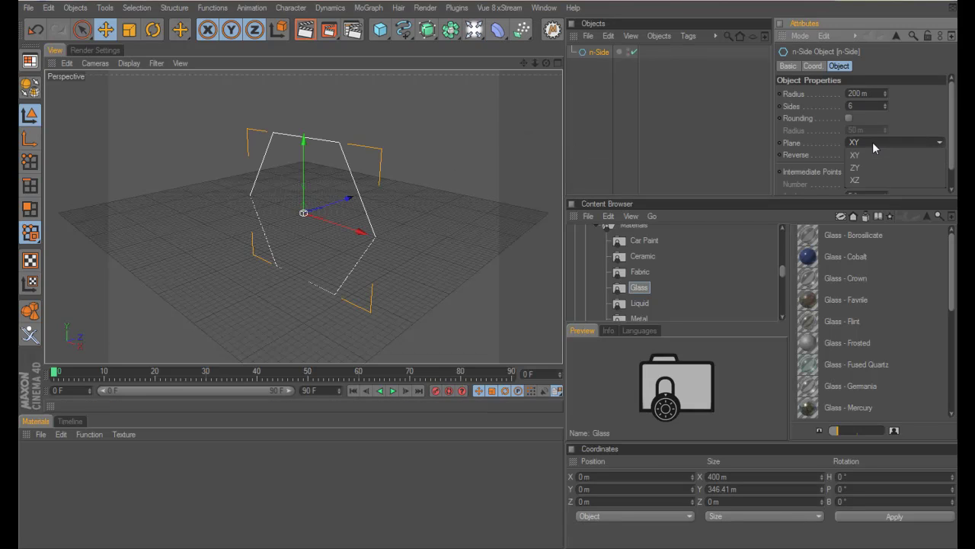
click(865, 181)
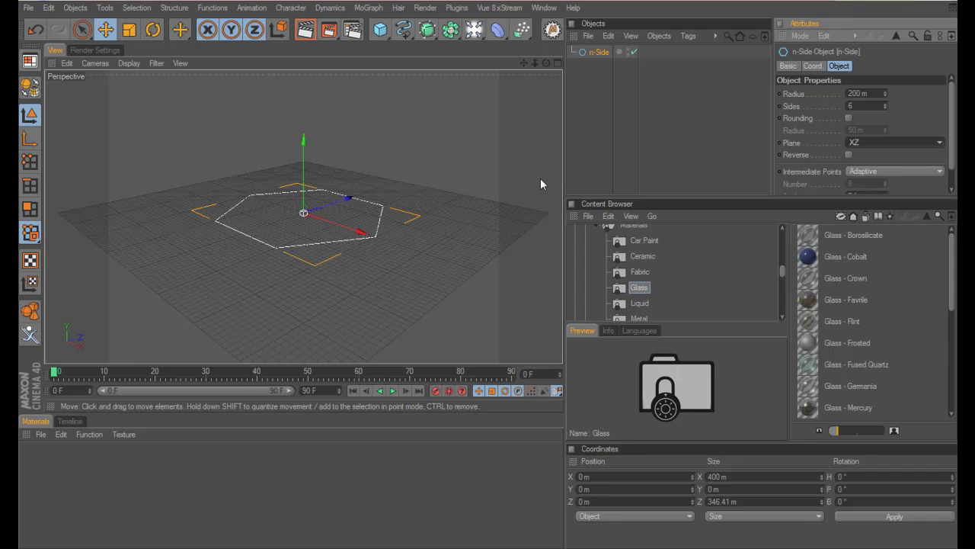
scroll(455, 168, up, 3)
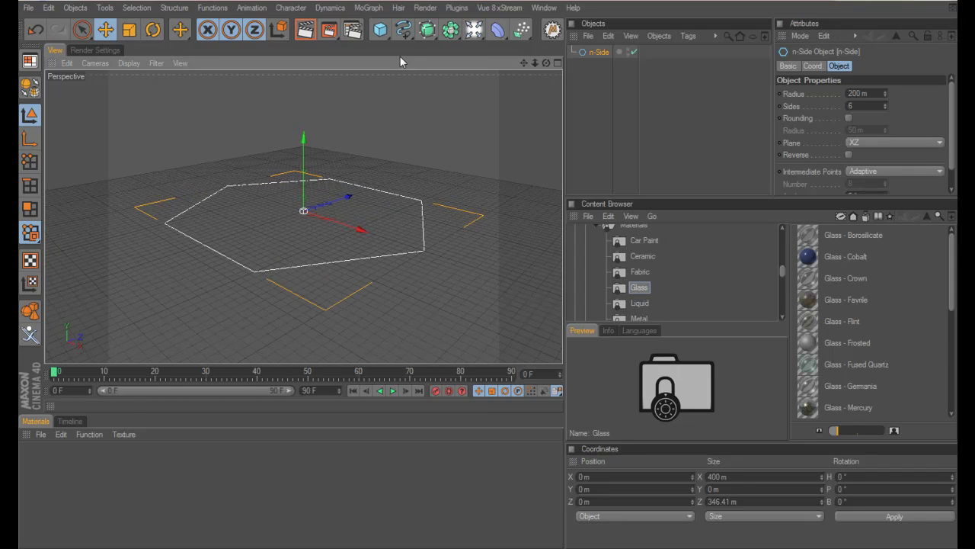
click(384, 39)
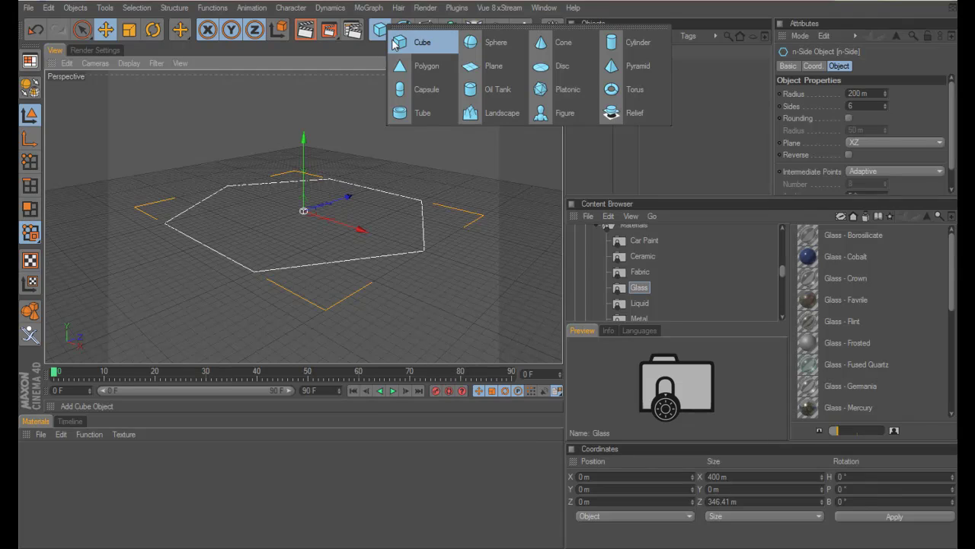
Add a Cube, shrink it to 35.691 × 78.706 × 16.779 m, and enable an 8.39 m fillet.
click(397, 45)
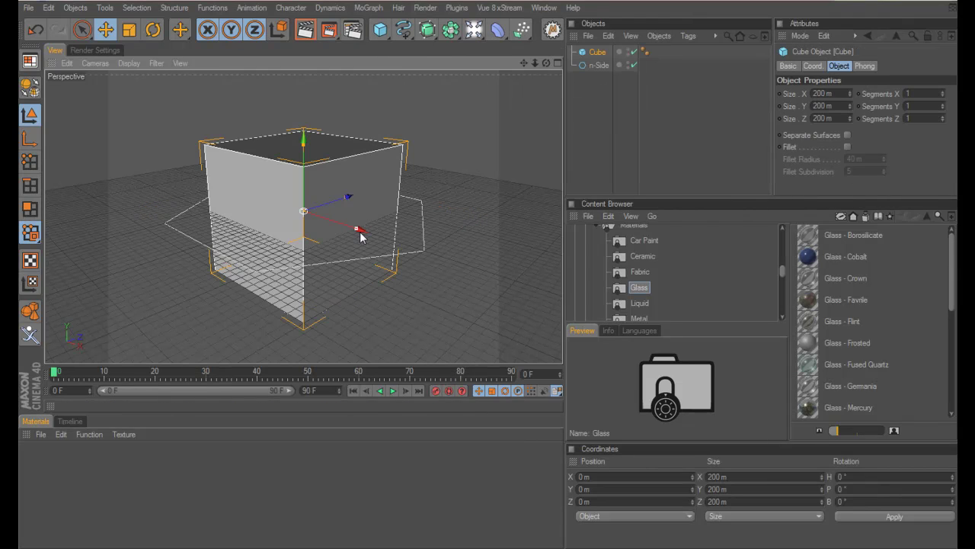
drag(358, 230, 312, 211)
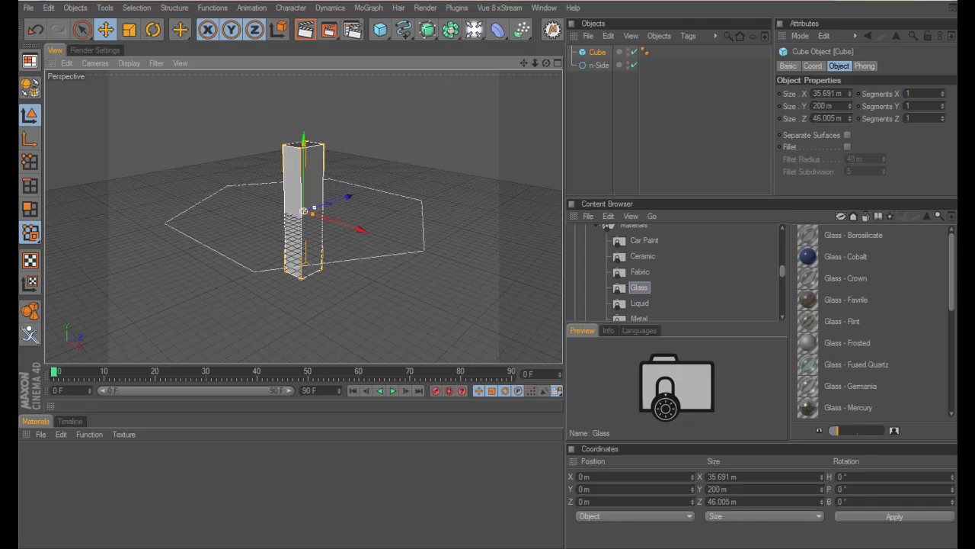
drag(304, 150, 306, 216)
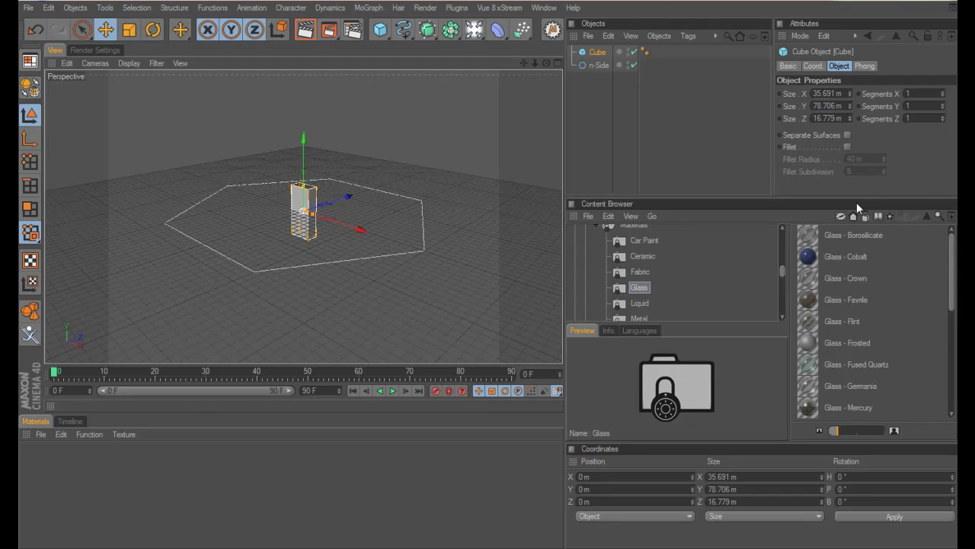
click(847, 145)
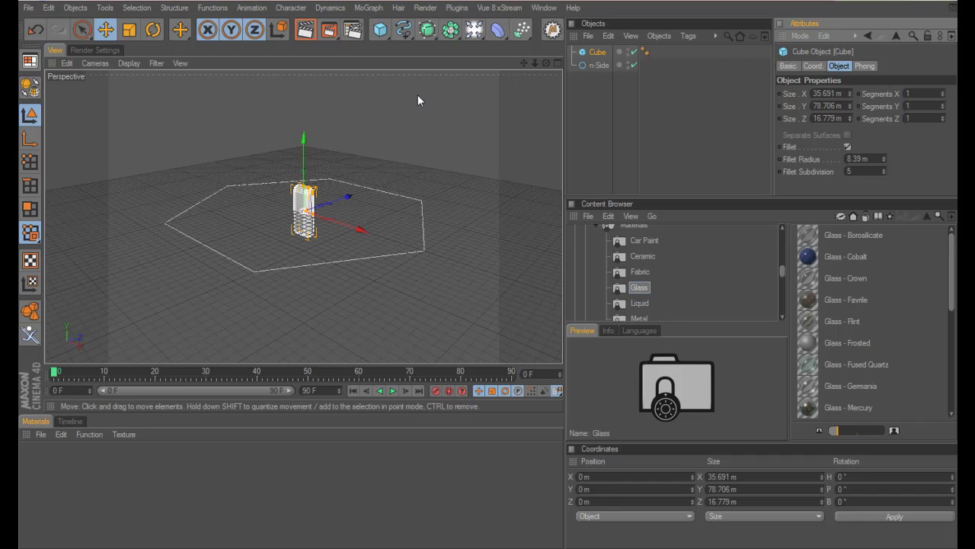
Add a Spline Effector from the MoGraph menu and assign the n-Side hexagon as its spline.
right_click(597, 54)
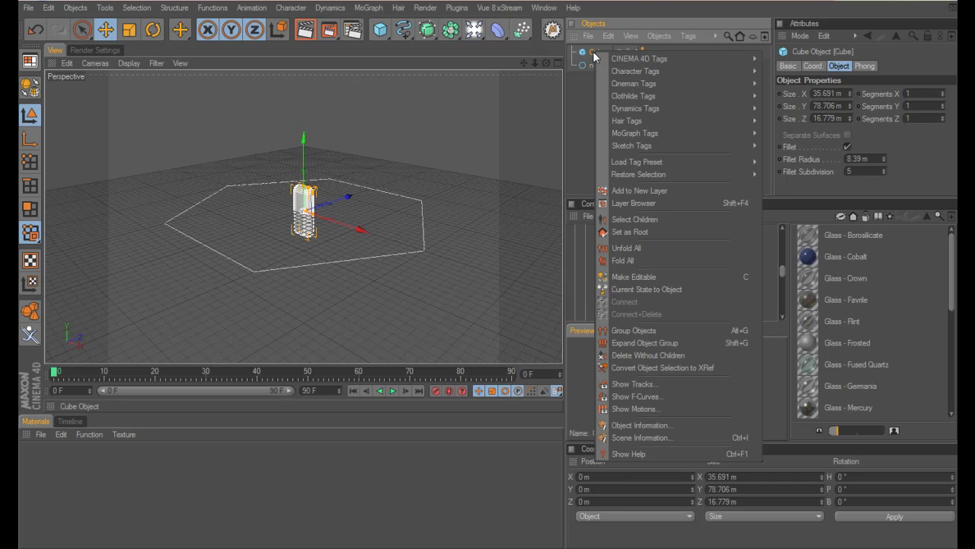
mouse_move(624, 60)
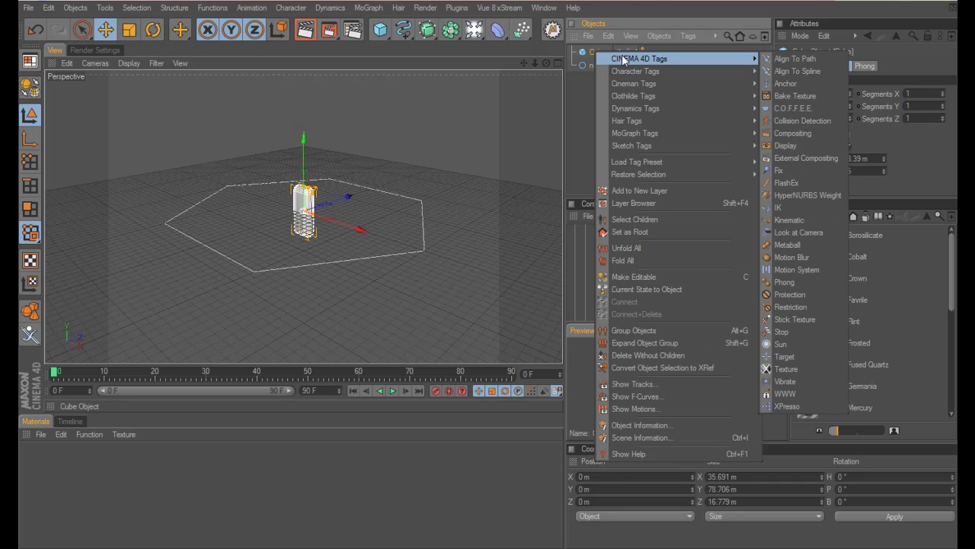
click(587, 84)
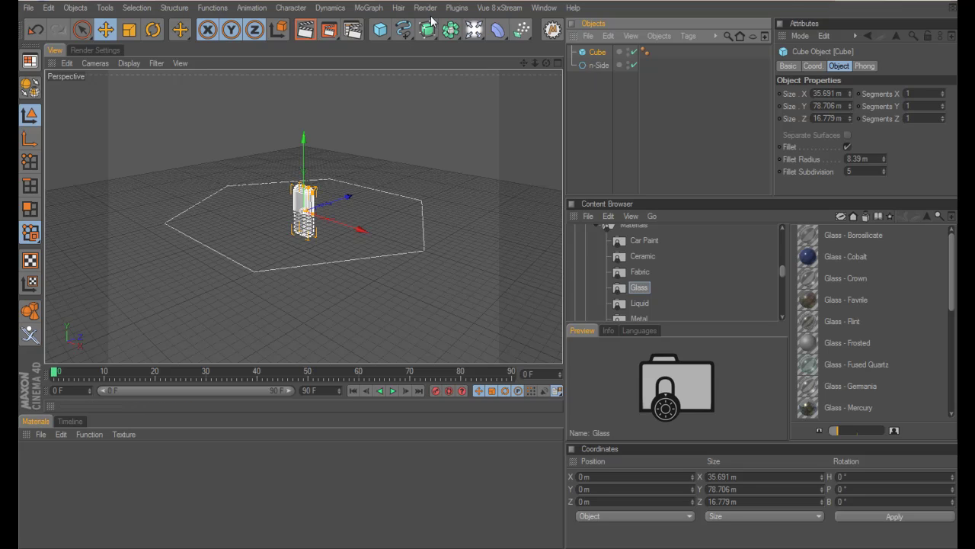
click(370, 7)
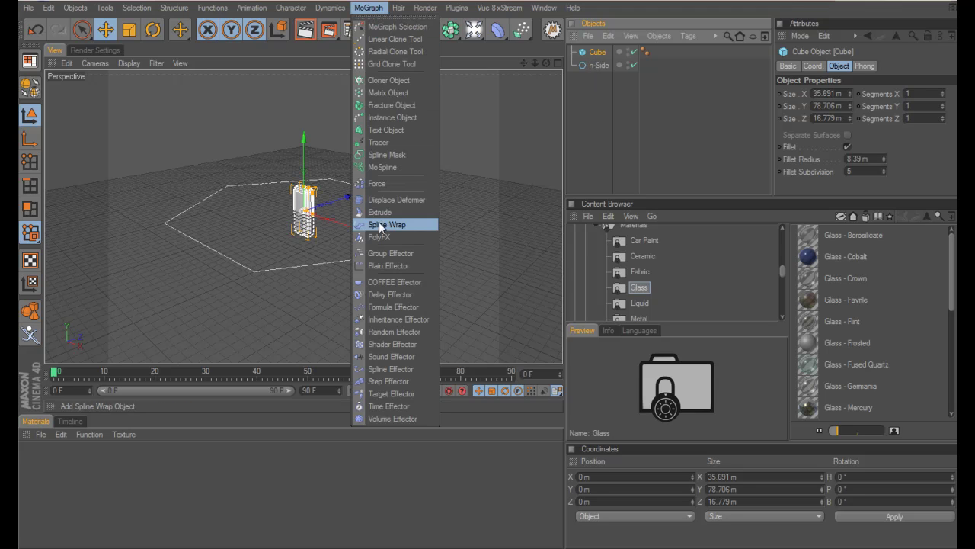
click(389, 369)
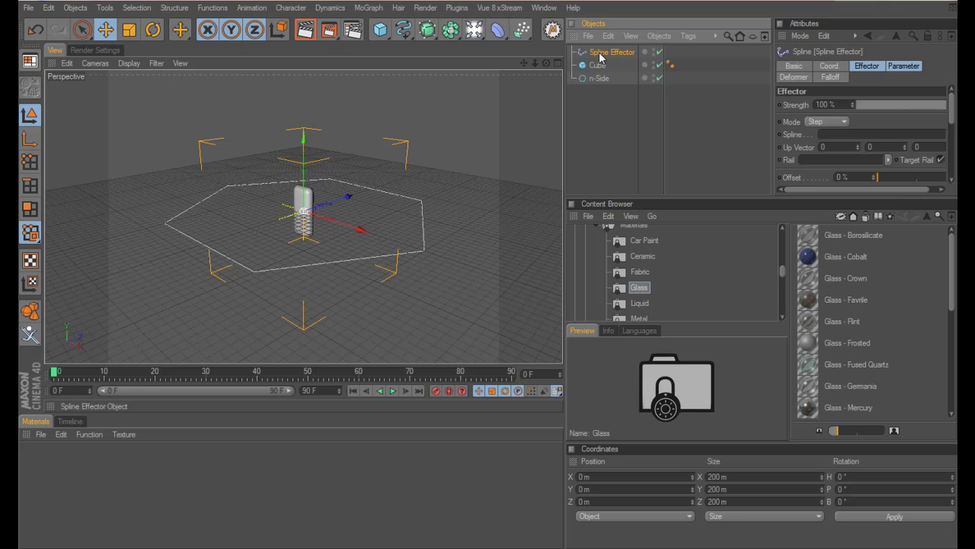
drag(599, 78, 862, 142)
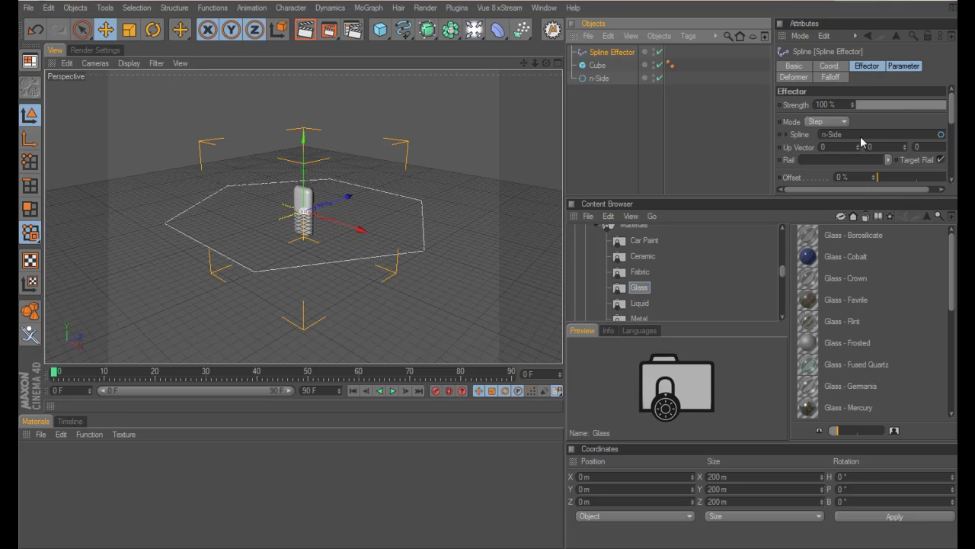
click(596, 66)
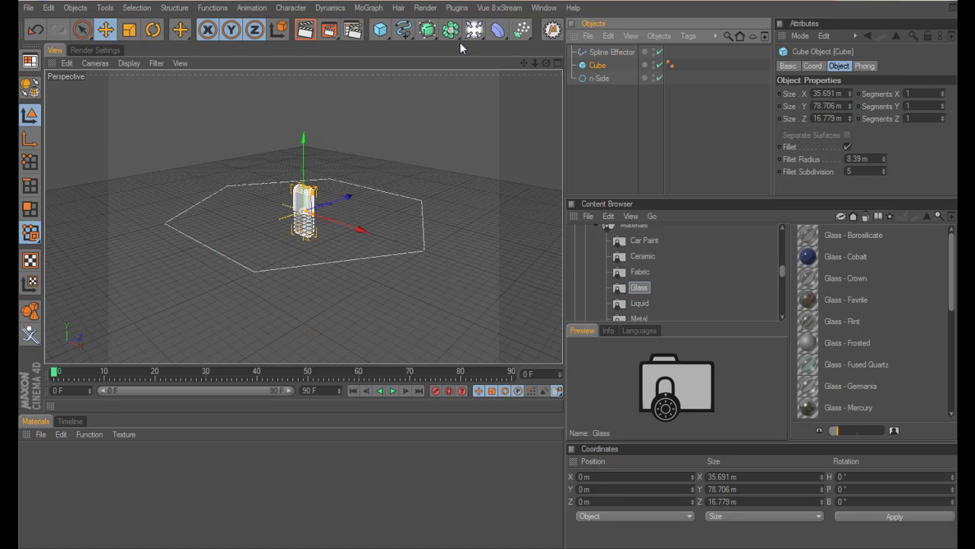
Create a Cloner object and place the Cube inside it as its child.
click(368, 8)
click(374, 80)
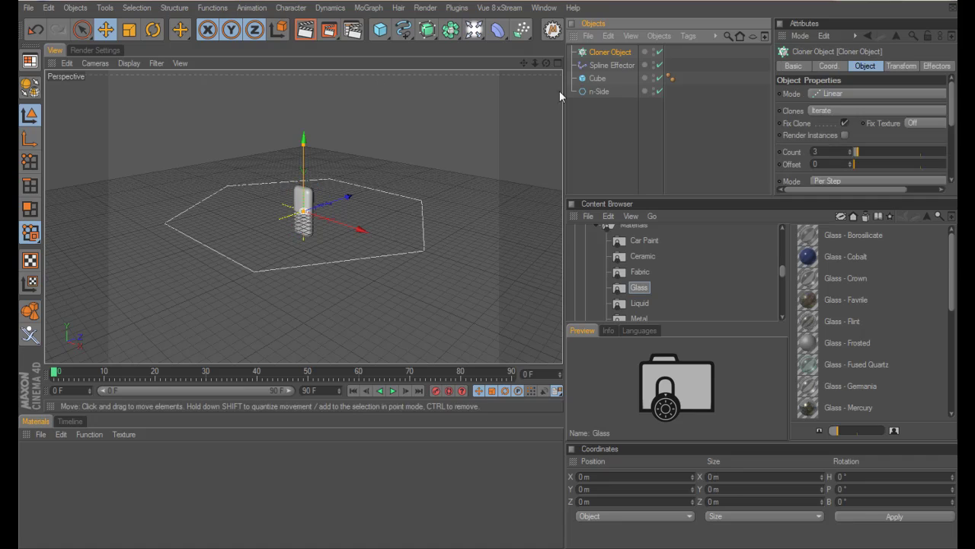
drag(599, 79, 606, 58)
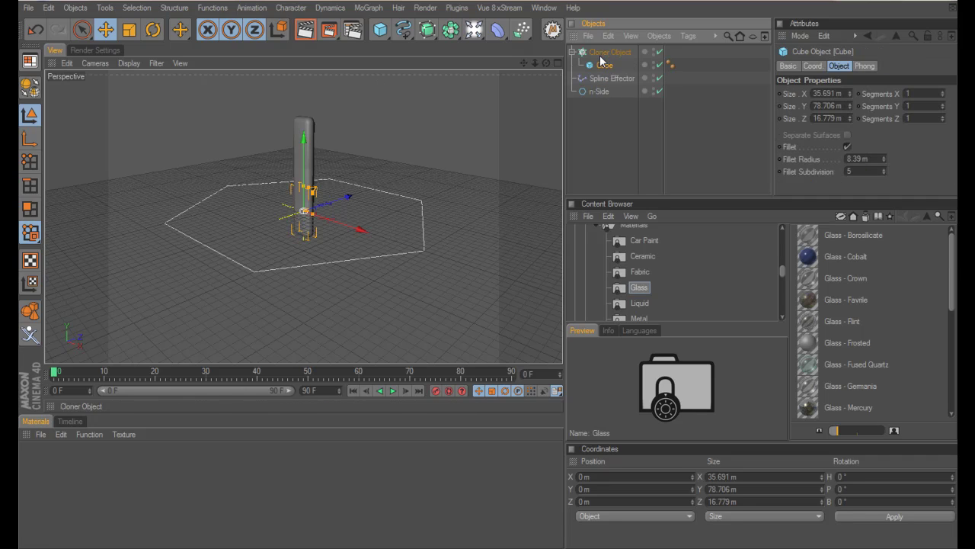
click(606, 52)
Add the Spline Effector to the cloner's Effectors list.
scroll(922, 122, down, 2)
scroll(937, 92, up, 2)
click(936, 66)
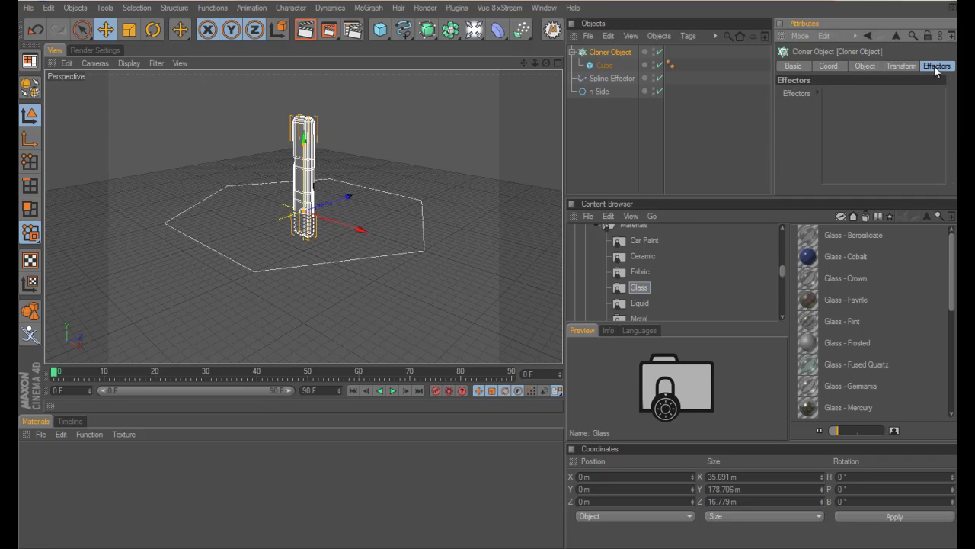
drag(604, 79, 836, 103)
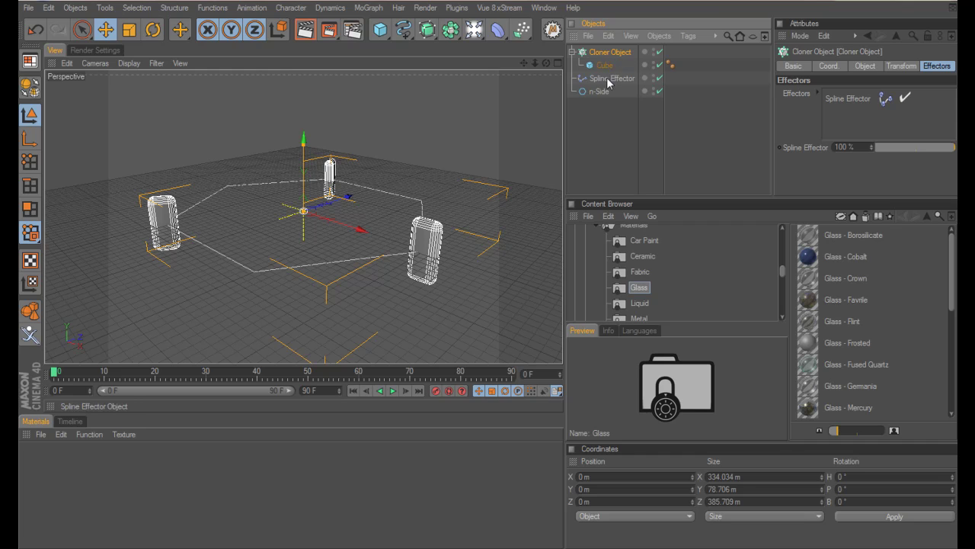
Raise the cloner's Count to 24 and select the Cube.
click(865, 65)
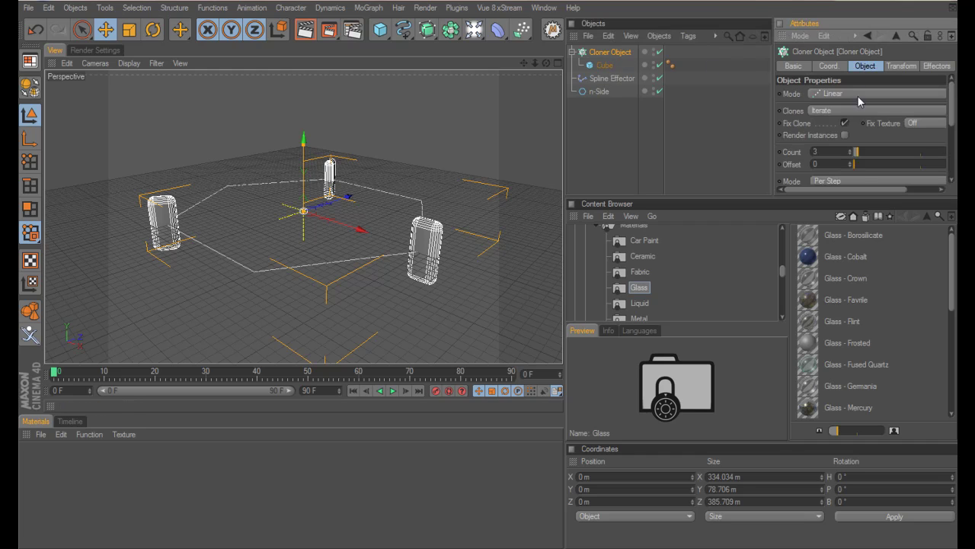
click(850, 150)
drag(859, 151, 885, 152)
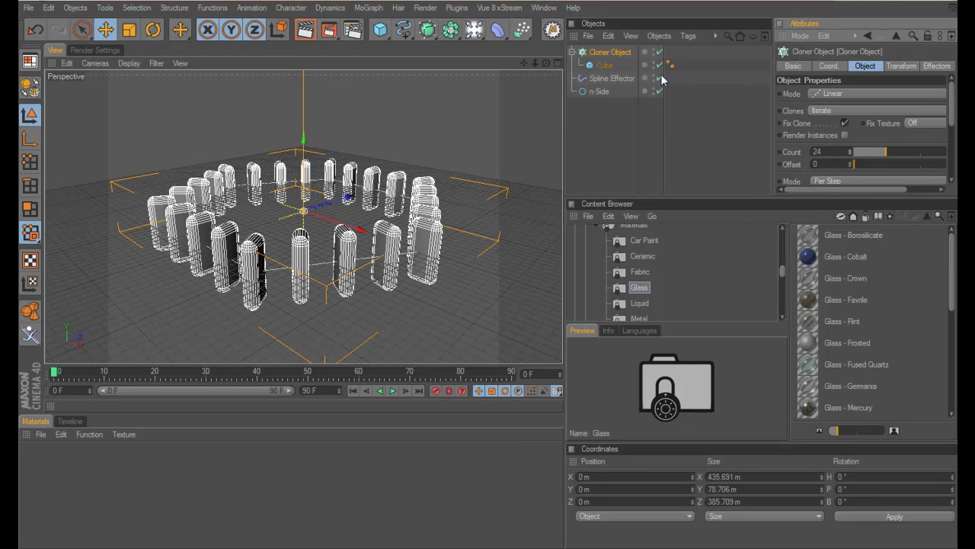
click(604, 65)
click(608, 53)
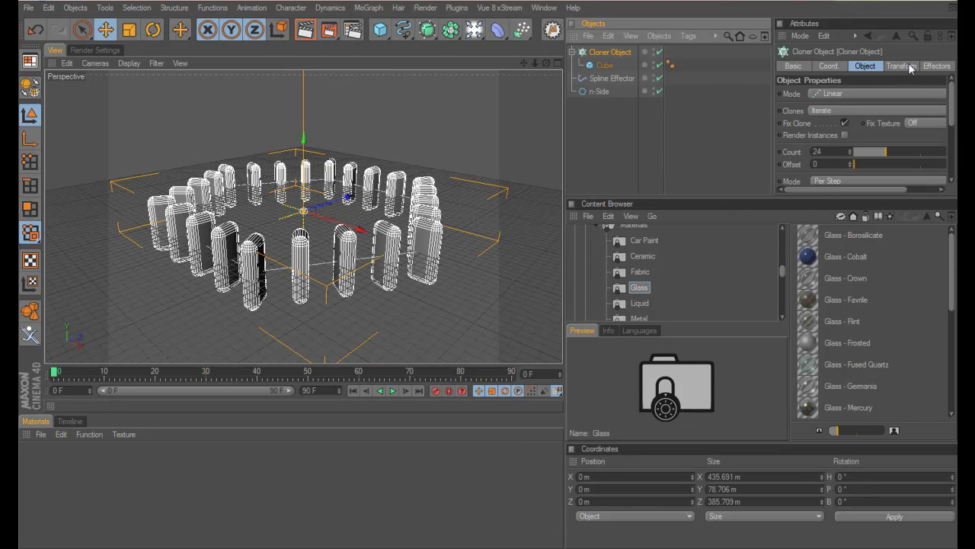
click(604, 64)
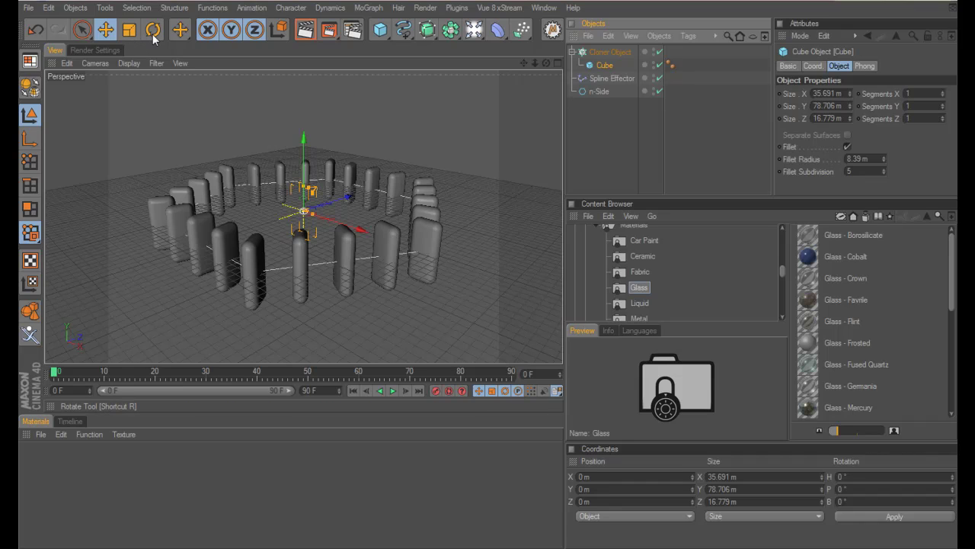
Convert the Cube to an editable polygon object rotated to heading -90°, then maximize the Front view.
click(29, 138)
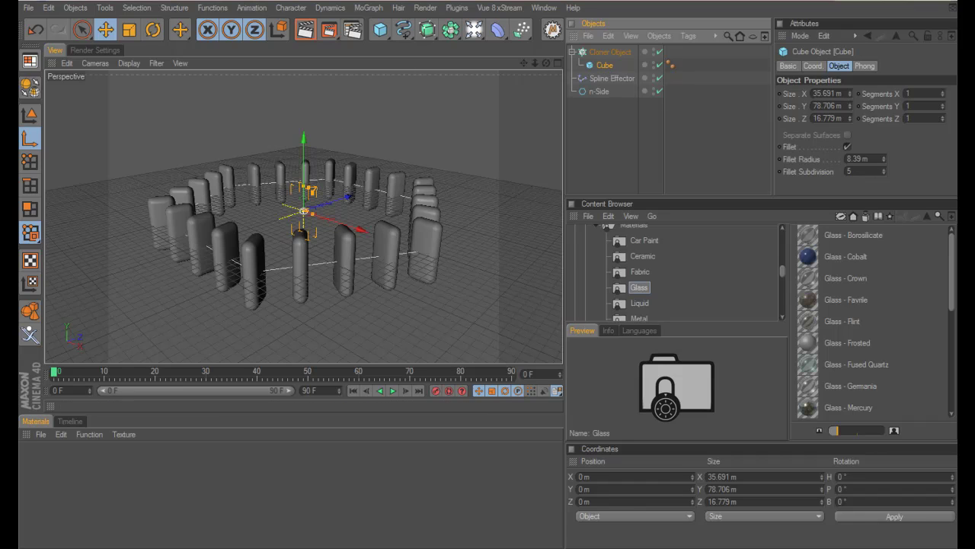
key(r)
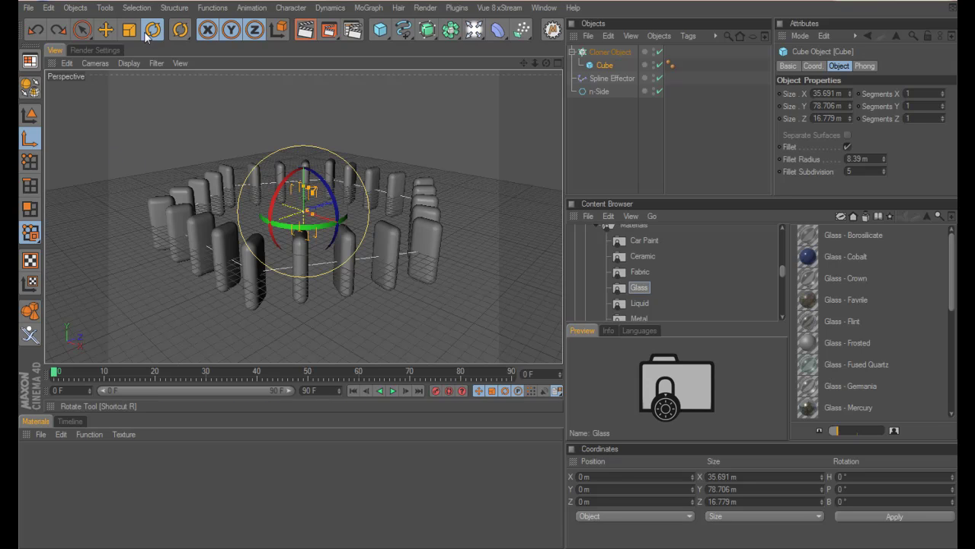
click(34, 142)
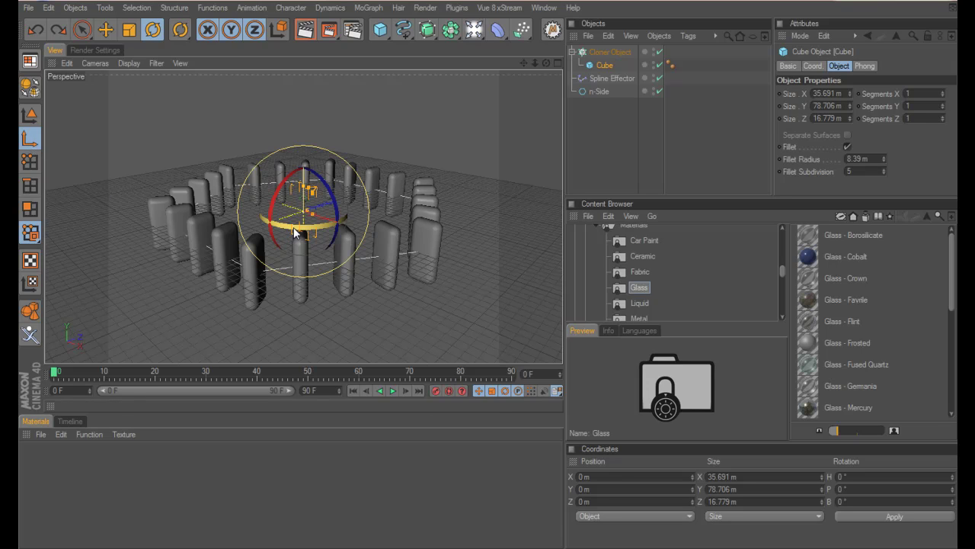
drag(295, 233, 231, 221)
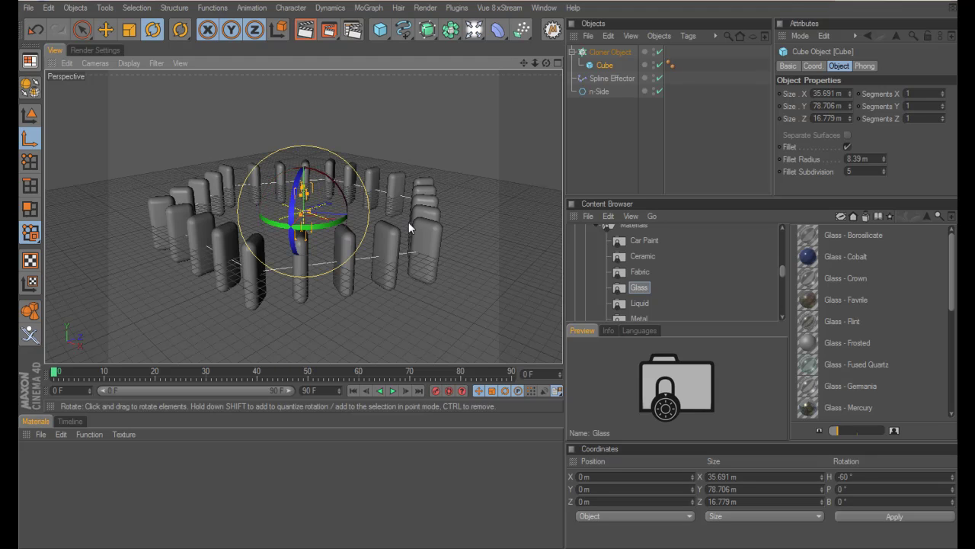
key(c)
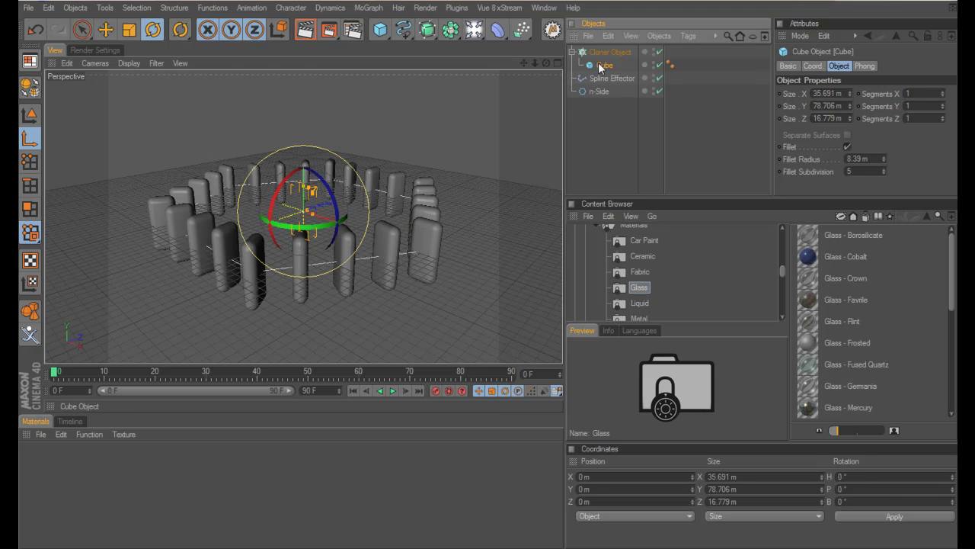
drag(289, 223, 225, 201)
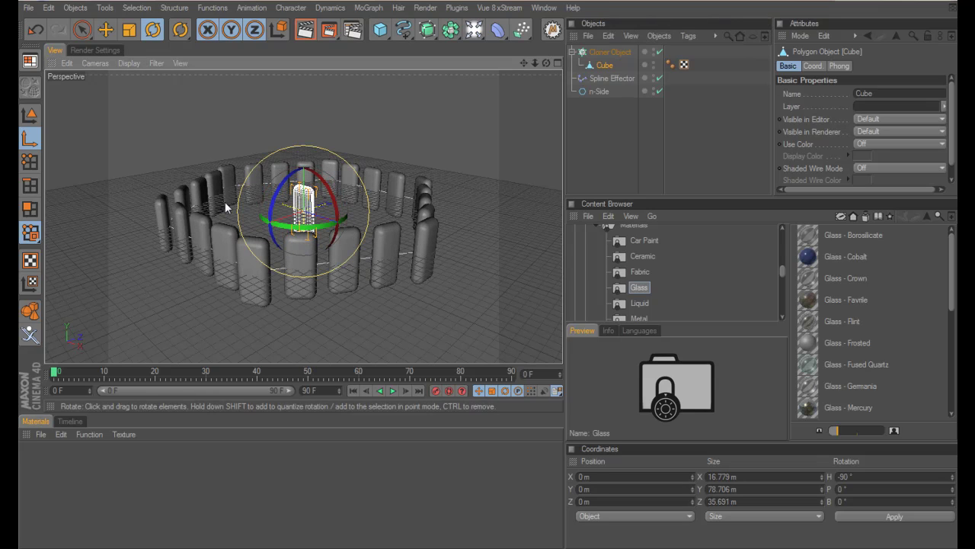
middle_click(186, 183)
middle_click(348, 260)
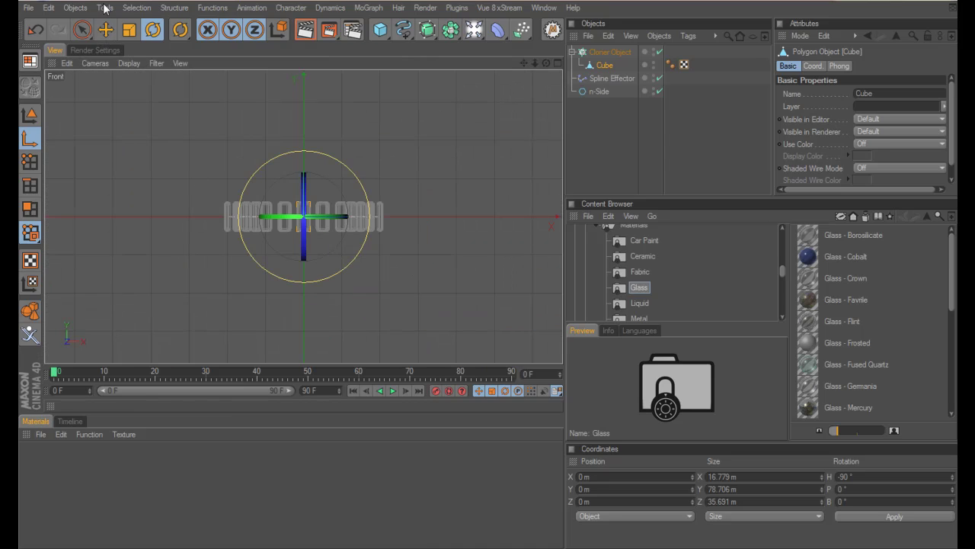
Lower the Cube to Y -27.821 m and add a Floor object beneath the clone ring.
click(106, 30)
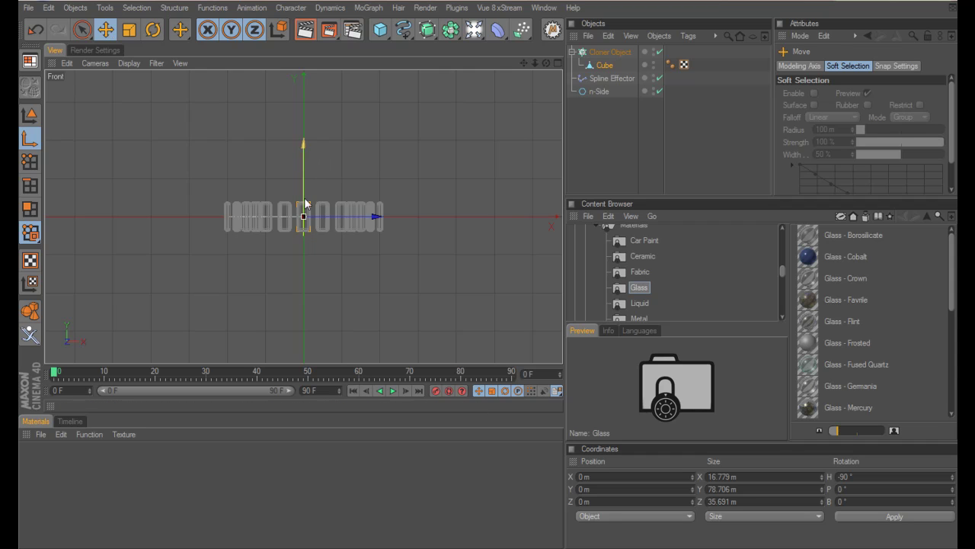
scroll(296, 264, up, 8)
drag(302, 158, 302, 186)
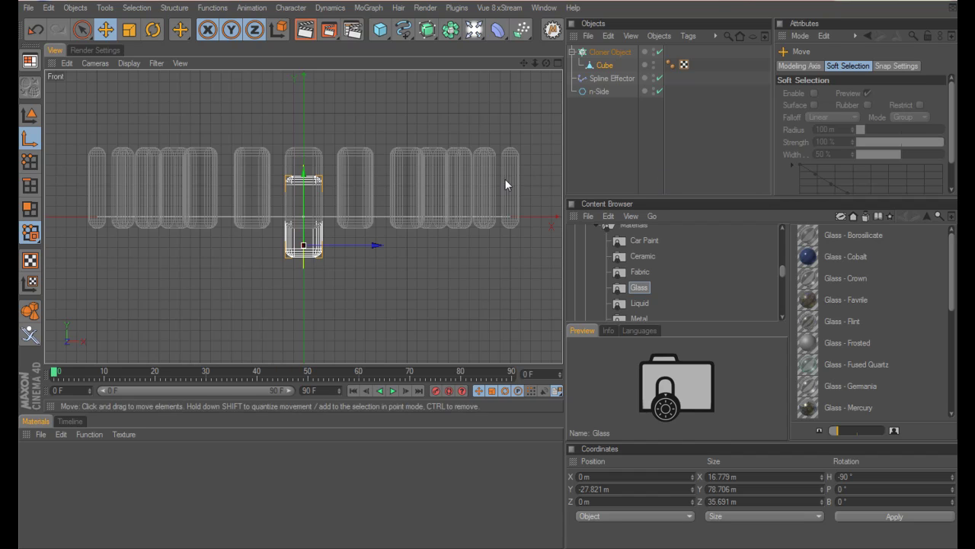
middle_click(277, 115)
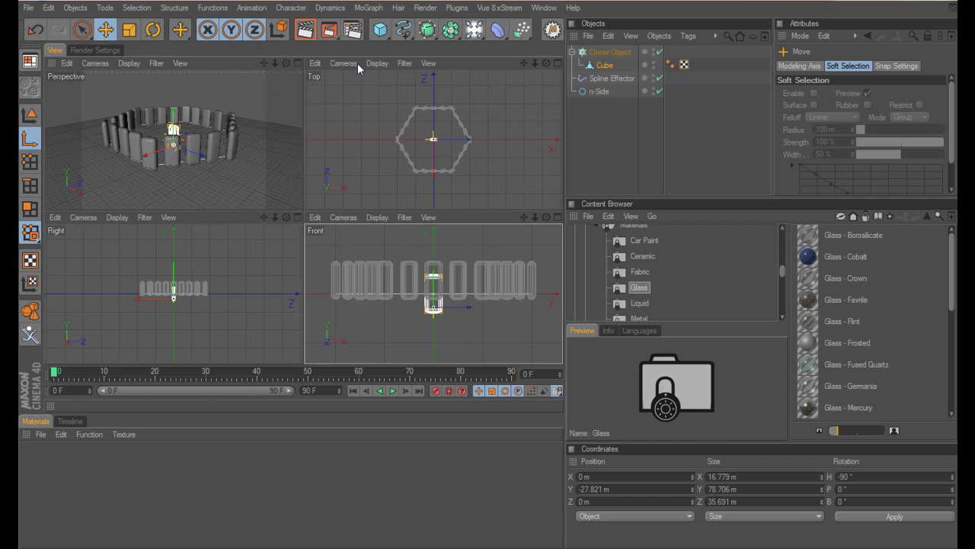
middle_click(265, 83)
drag(472, 35, 594, 109)
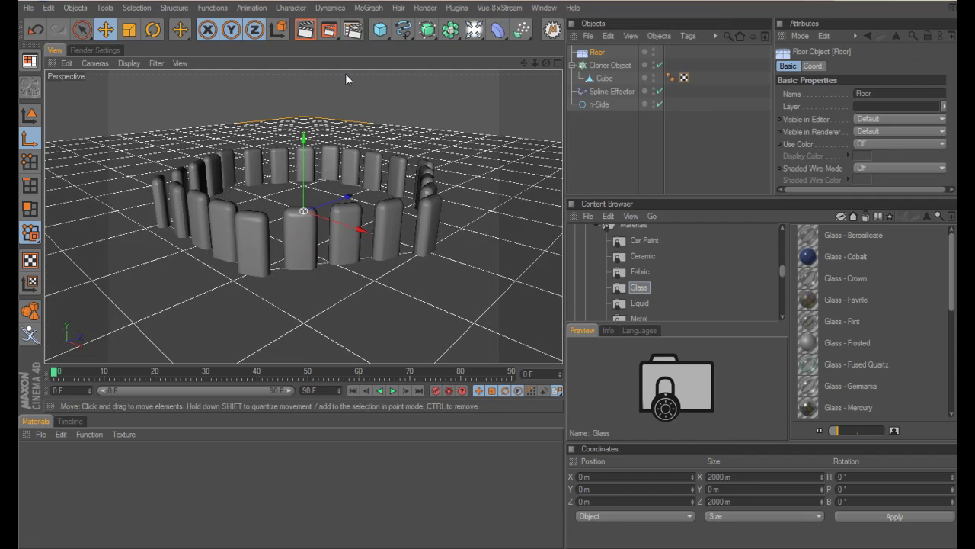
Render a test preview of the clone ring on the floor, then clear the selection.
click(304, 36)
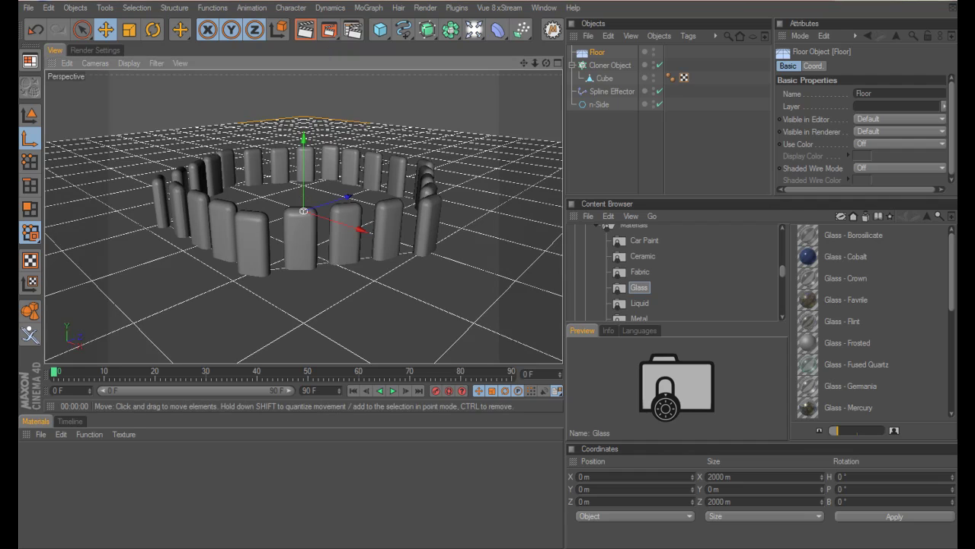
click(324, 99)
click(598, 179)
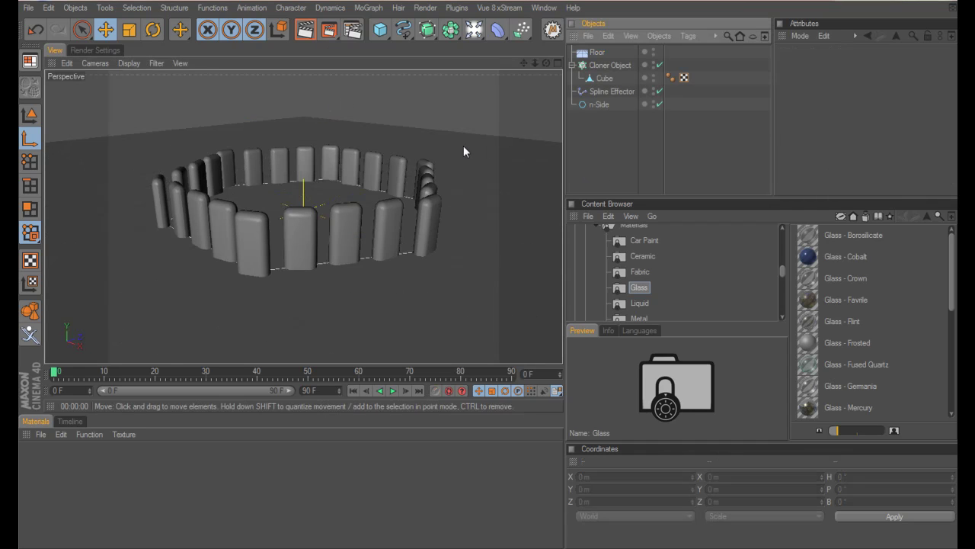
click(370, 9)
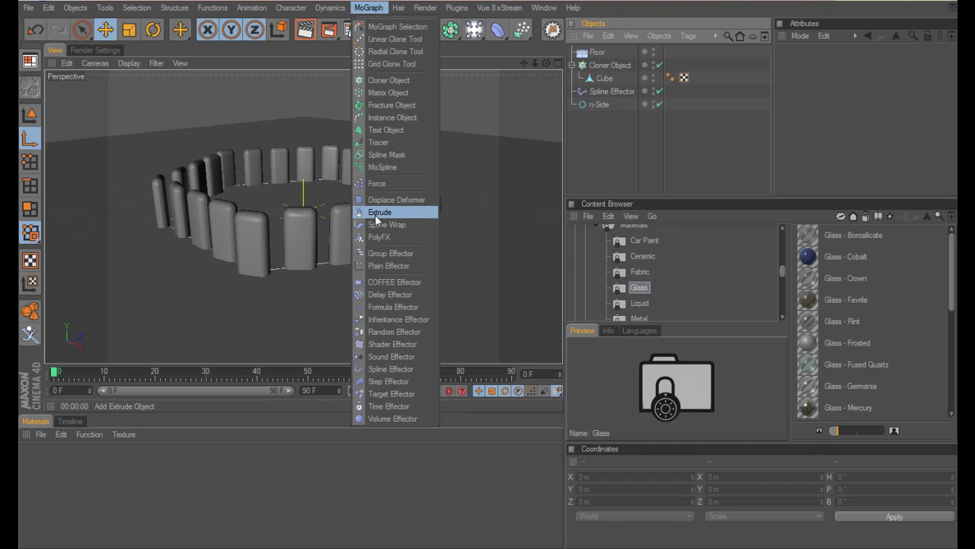
Add a Sound Effector to the cloner's effectors beside the Spline Effector and show its Effector settings.
click(384, 356)
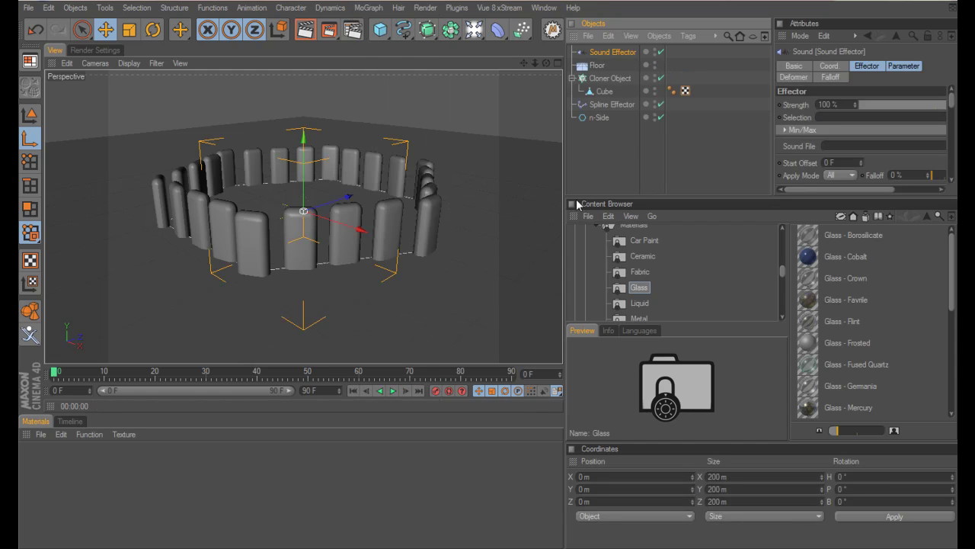
click(602, 80)
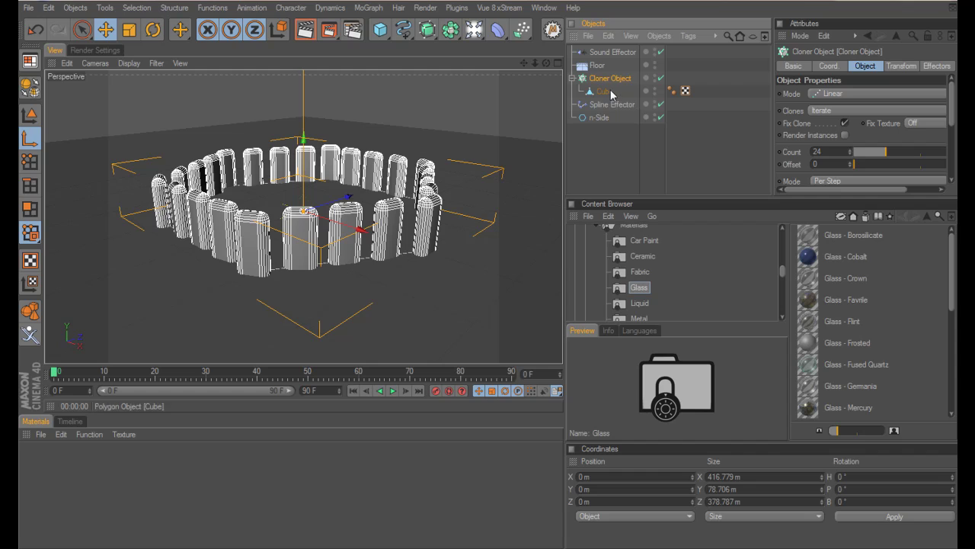
click(933, 67)
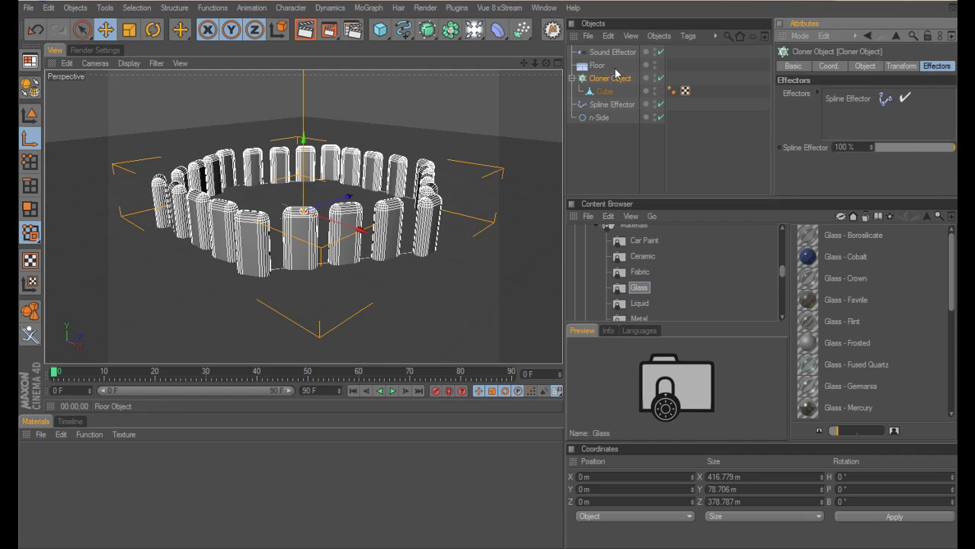
drag(610, 53, 844, 124)
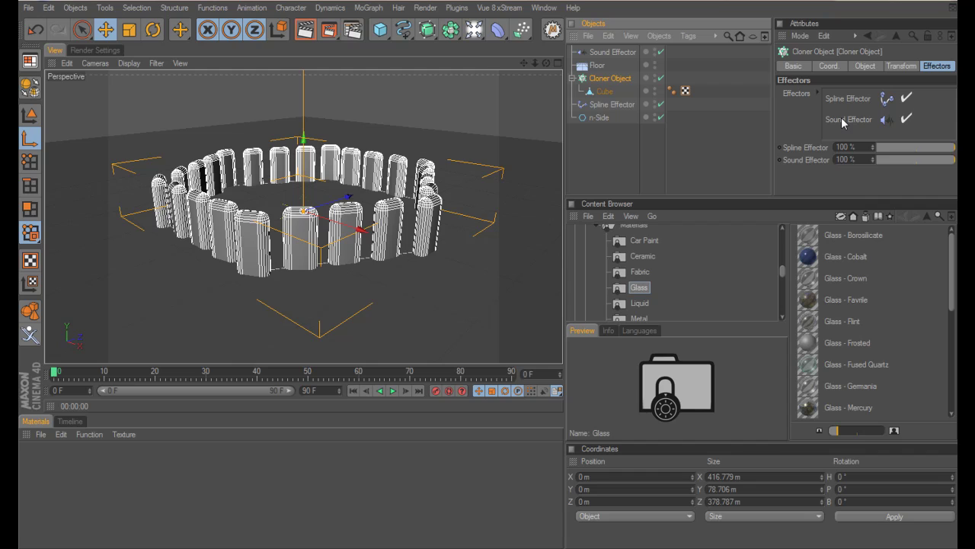
click(614, 104)
click(607, 55)
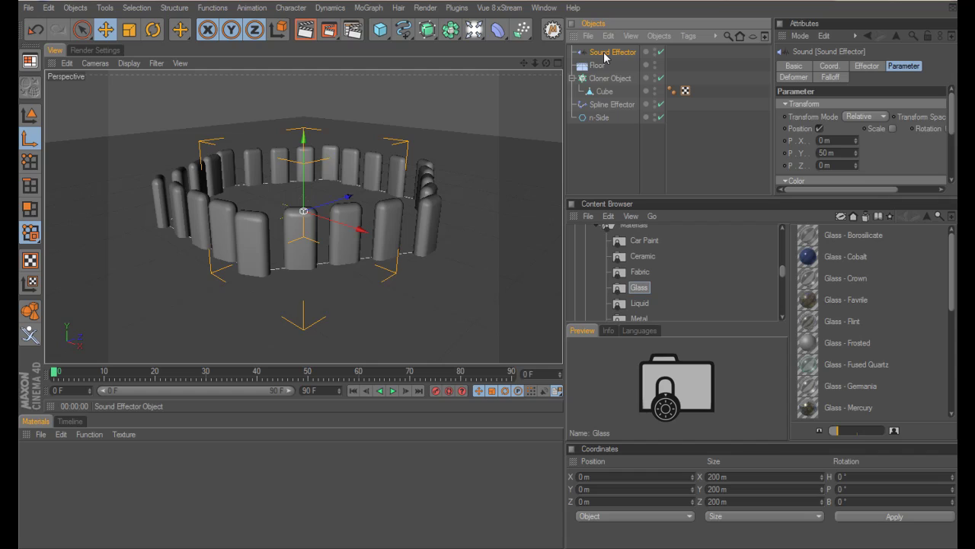
click(867, 67)
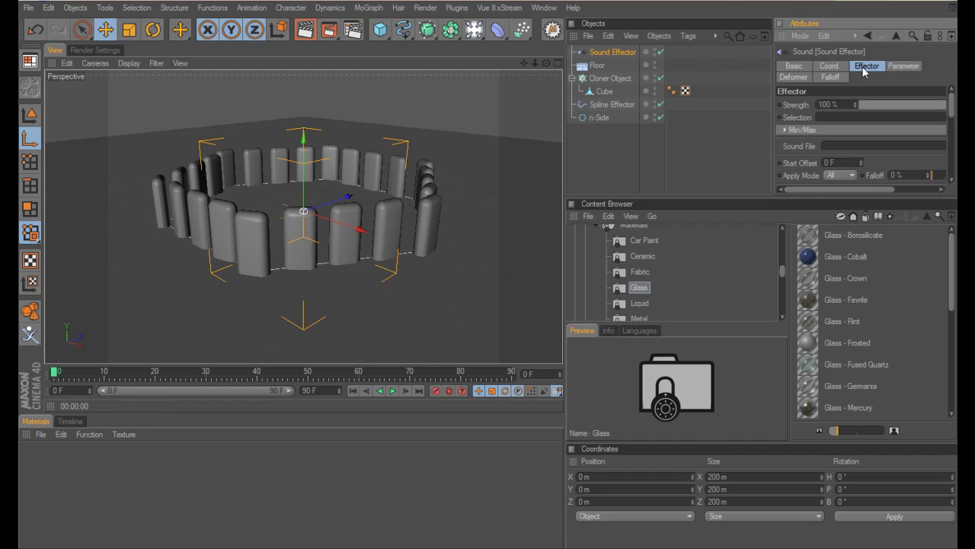
drag(774, 152, 706, 140)
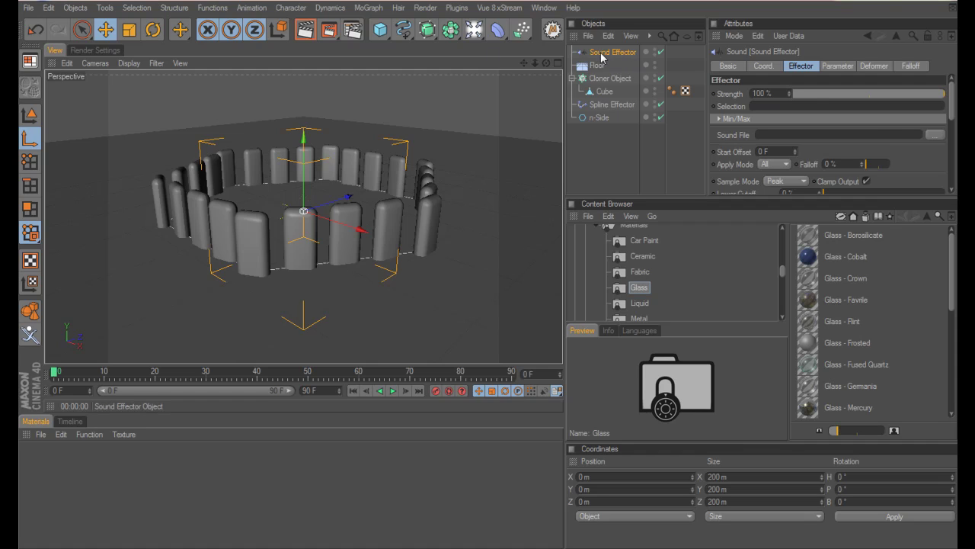
Load distorted house track 320.wav from K:\Music as the Sound Effector's sound file.
click(935, 136)
click(64, 284)
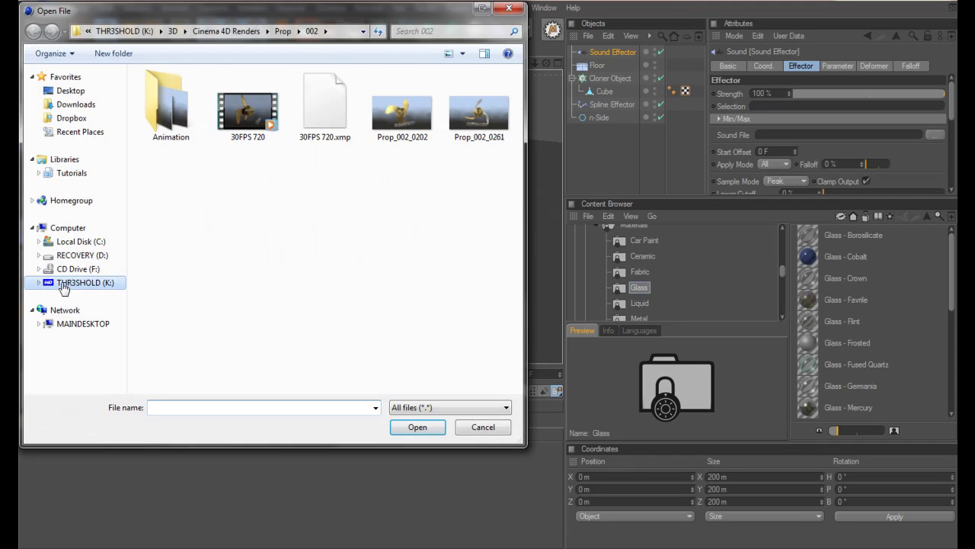
double_click(169, 188)
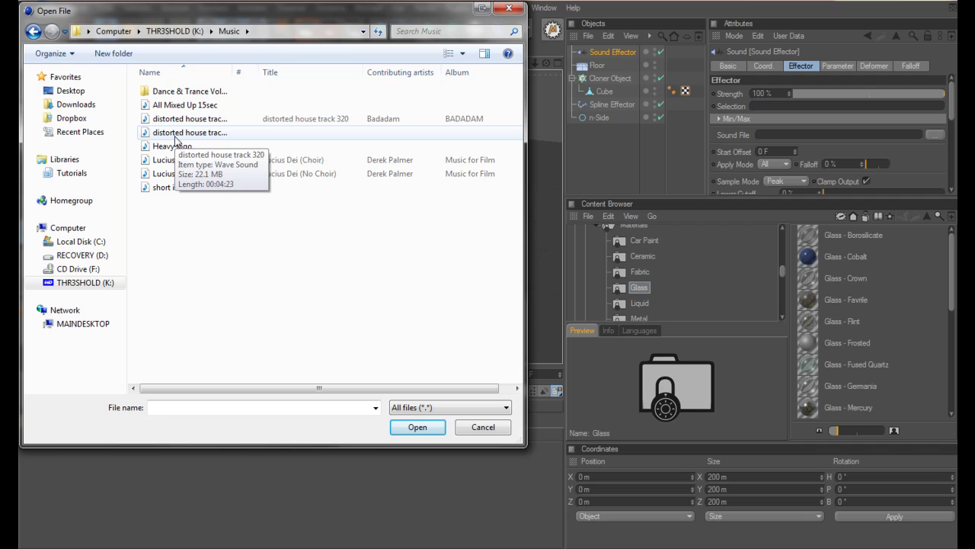
double_click(174, 135)
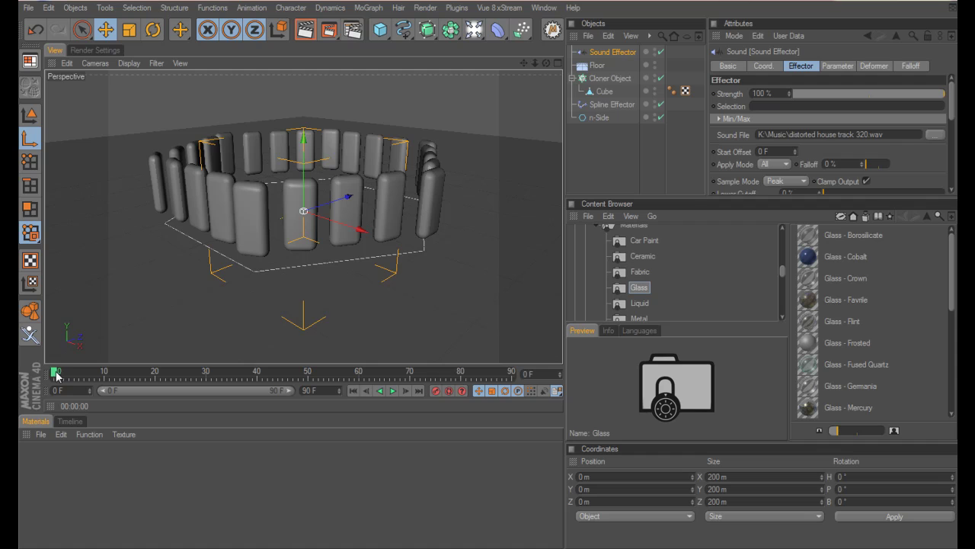
Extend the animation end frame to 1500 and widen the preview range to 0–1500 F.
mouse_move(57, 373)
mouse_down()
mouse_move(187, 377)
mouse_move(55, 379)
mouse_up()
click(307, 390)
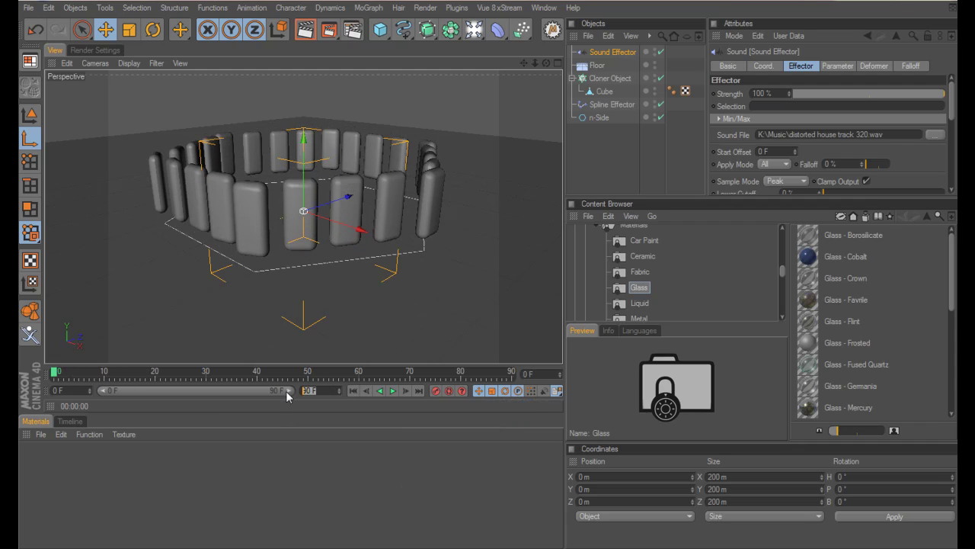
text(1500)
key(Return)
drag(124, 390, 334, 395)
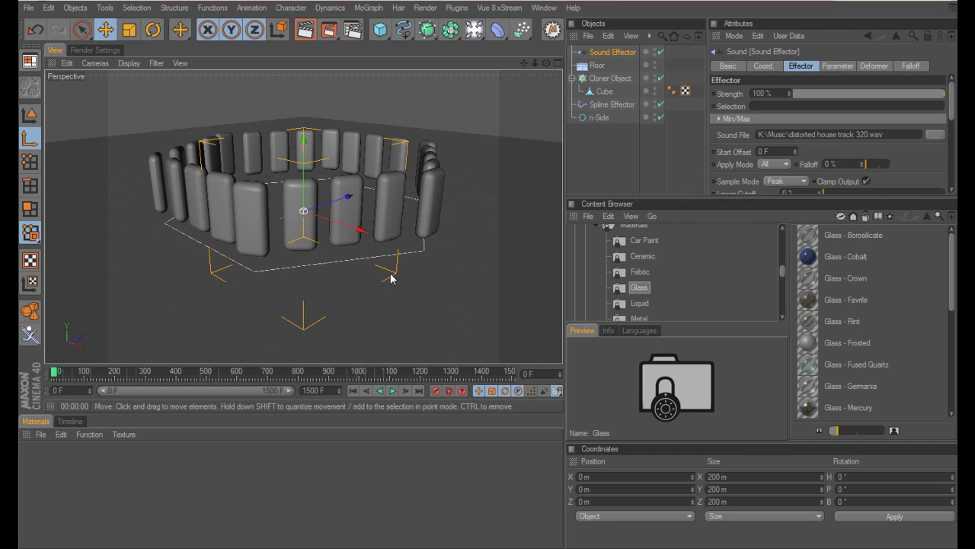
Switch the Sound Effector's Apply Mode to Step and scrub to preview the reaction.
mouse_move(56, 375)
mouse_down()
mouse_move(81, 372)
mouse_move(54, 372)
mouse_up()
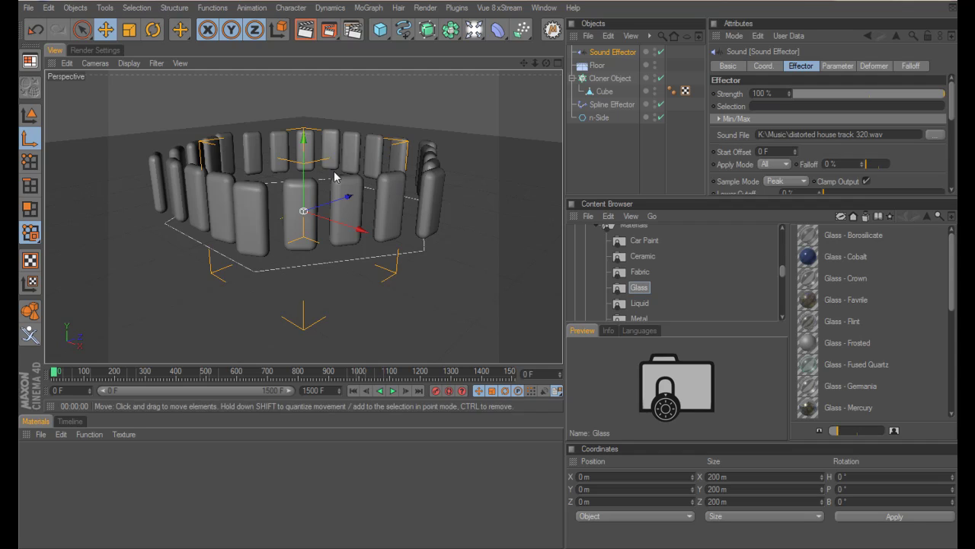
click(764, 165)
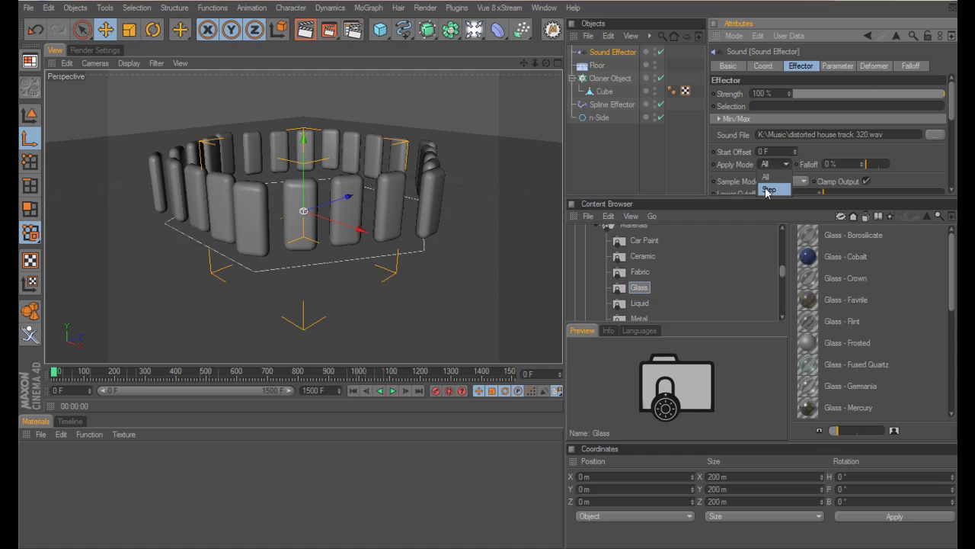
click(768, 189)
mouse_move(58, 377)
mouse_down()
mouse_move(140, 378)
mouse_move(35, 377)
mouse_move(133, 375)
mouse_up()
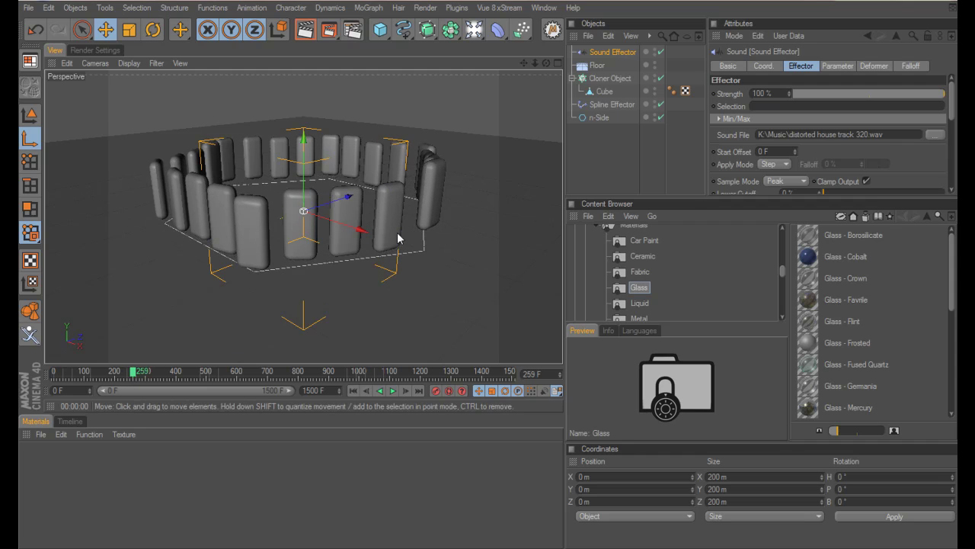
Move the cloned Cube up and stretch it taller along Y into pillars.
click(604, 90)
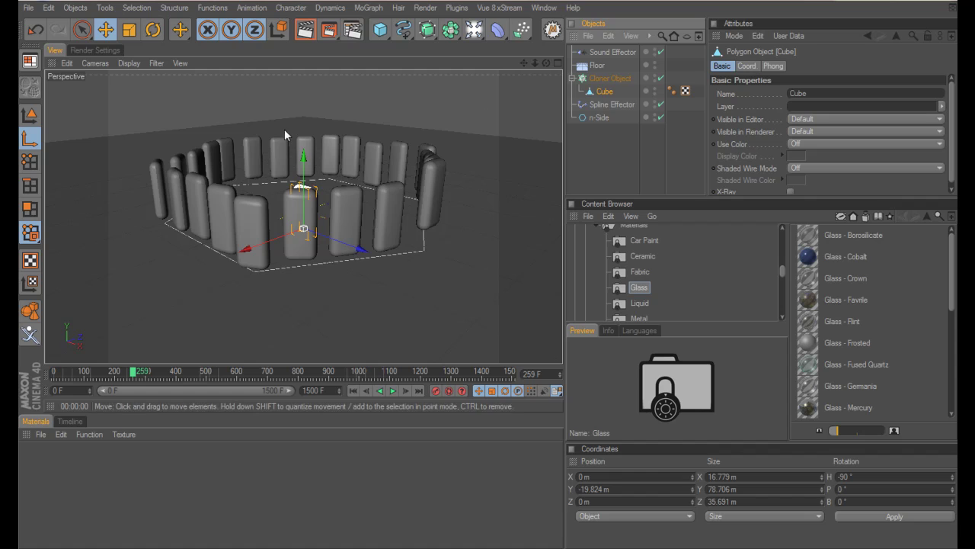
drag(303, 158, 302, 135)
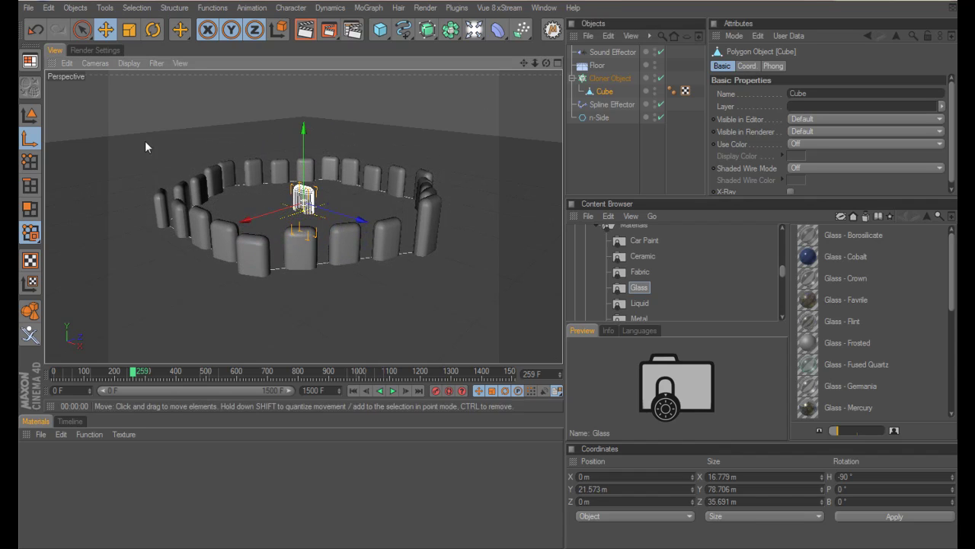
click(130, 30)
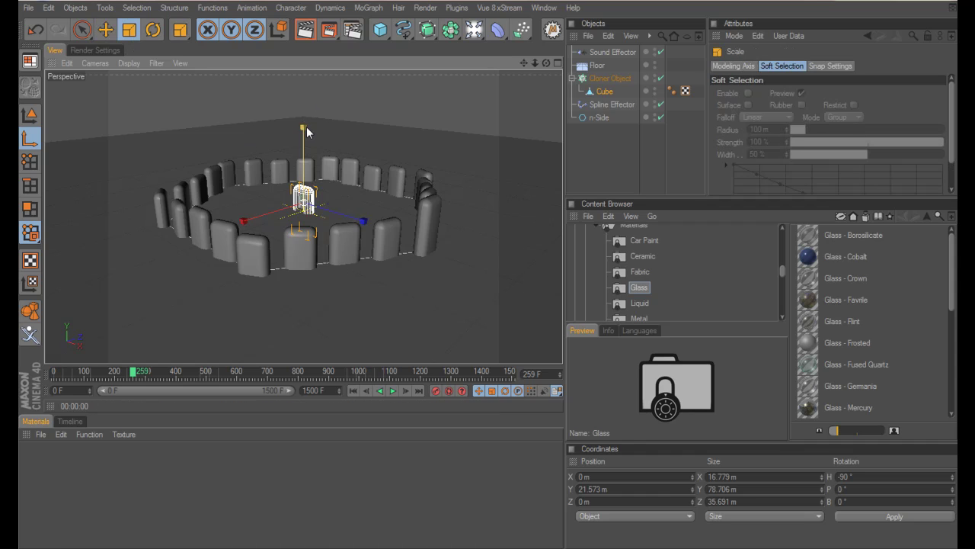
drag(301, 129, 305, 128)
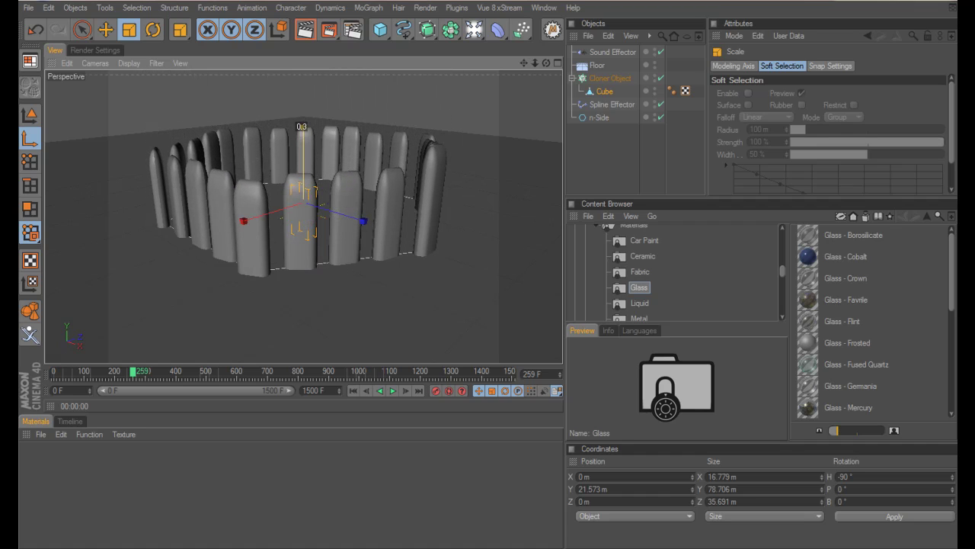
drag(221, 73, 215, 63)
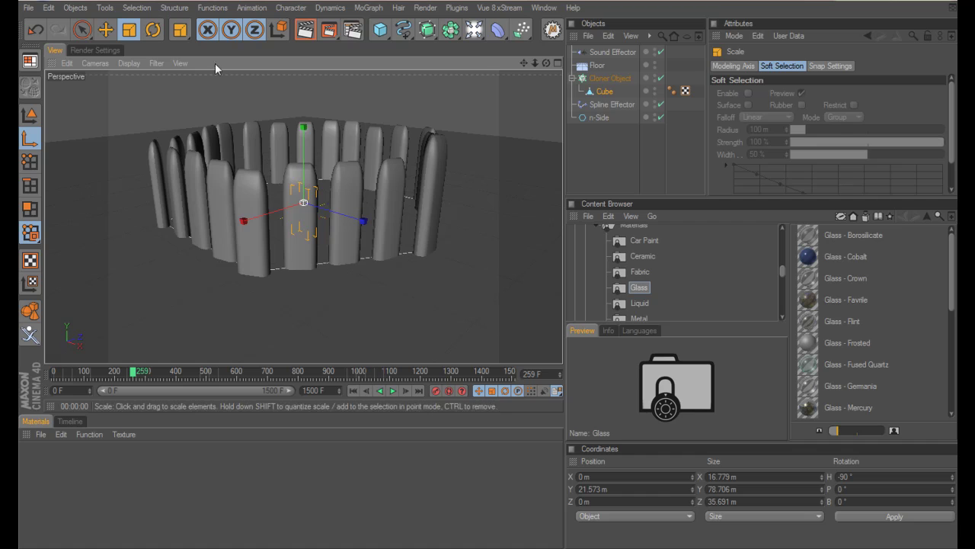
Adjust the pillars' vertical position in the Front view, then select the Sound Effector.
middle_click(145, 101)
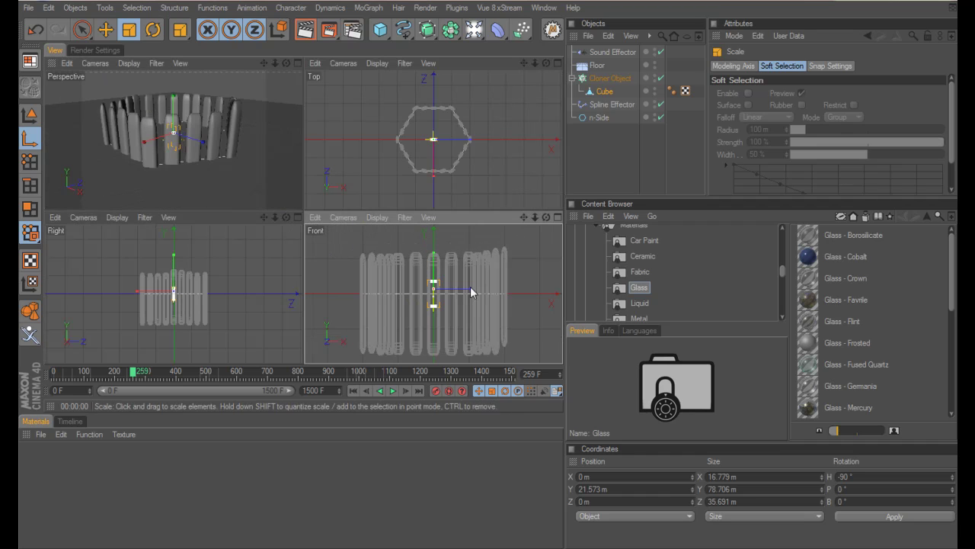
click(105, 29)
mouse_move(435, 263)
mouse_down()
mouse_move(433, 288)
mouse_move(433, 260)
mouse_move(297, 184)
mouse_up()
key(t)
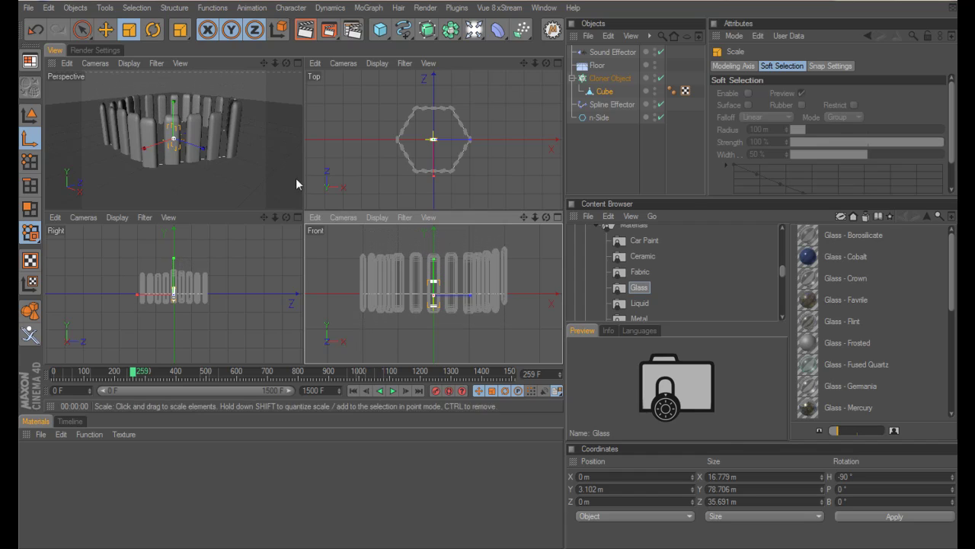
key(e)
drag(438, 280, 436, 273)
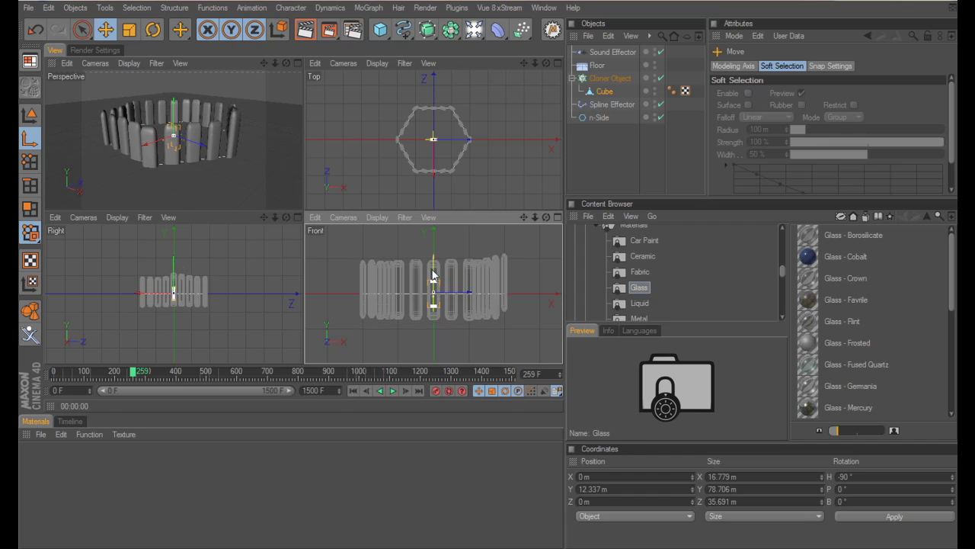
middle_click(202, 170)
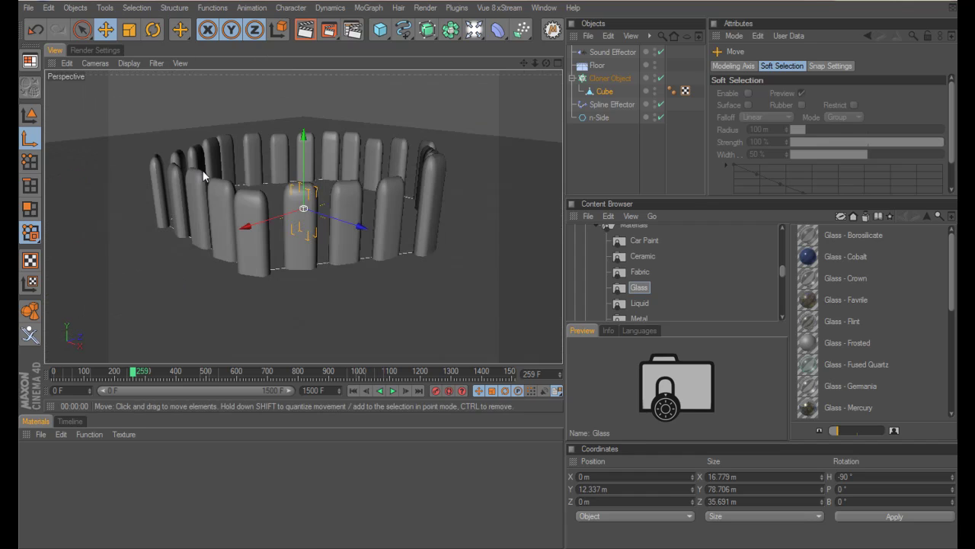
click(577, 178)
click(599, 51)
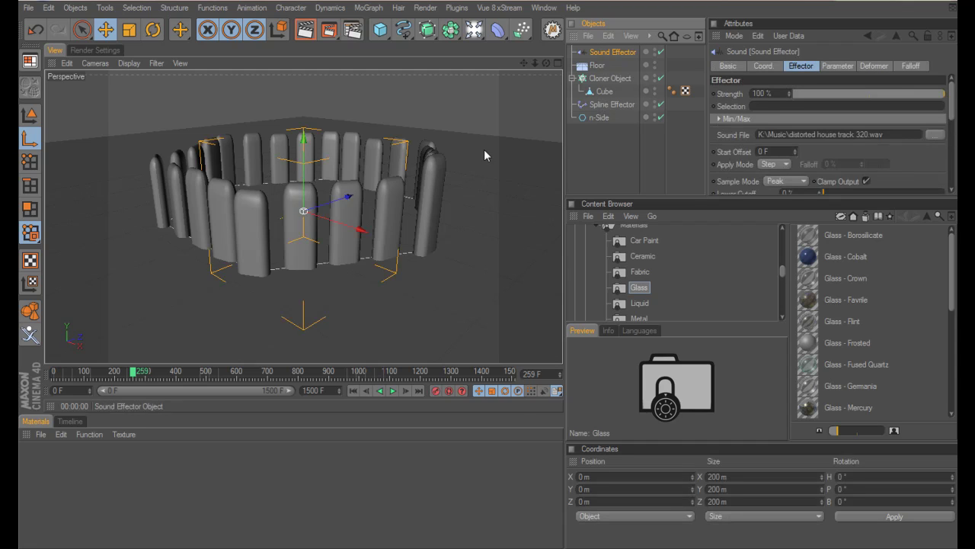
Make the Sound Effector scale the clones instead of moving their position.
drag(135, 373, 22, 378)
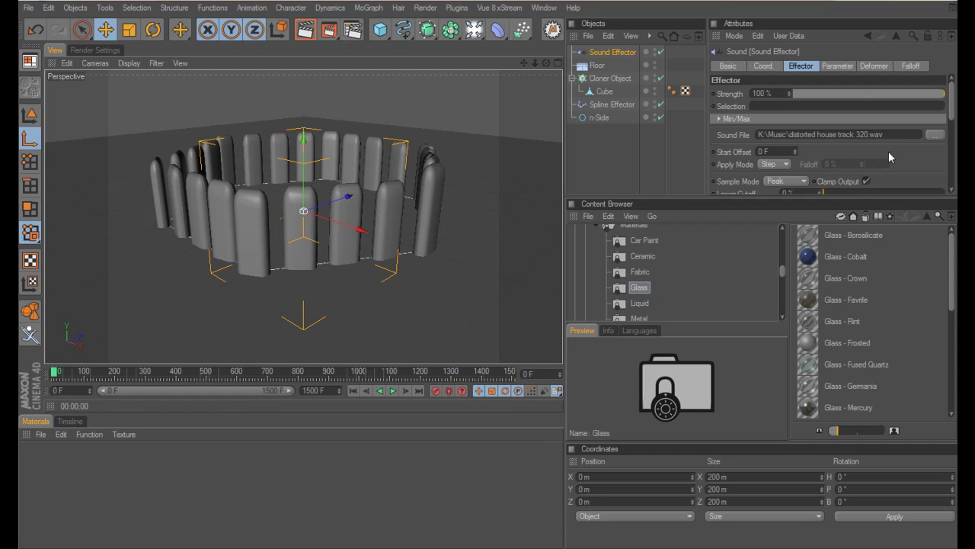
mouse_move(956, 113)
mouse_down()
mouse_move(930, 184)
mouse_move(953, 161)
mouse_move(954, 122)
mouse_up()
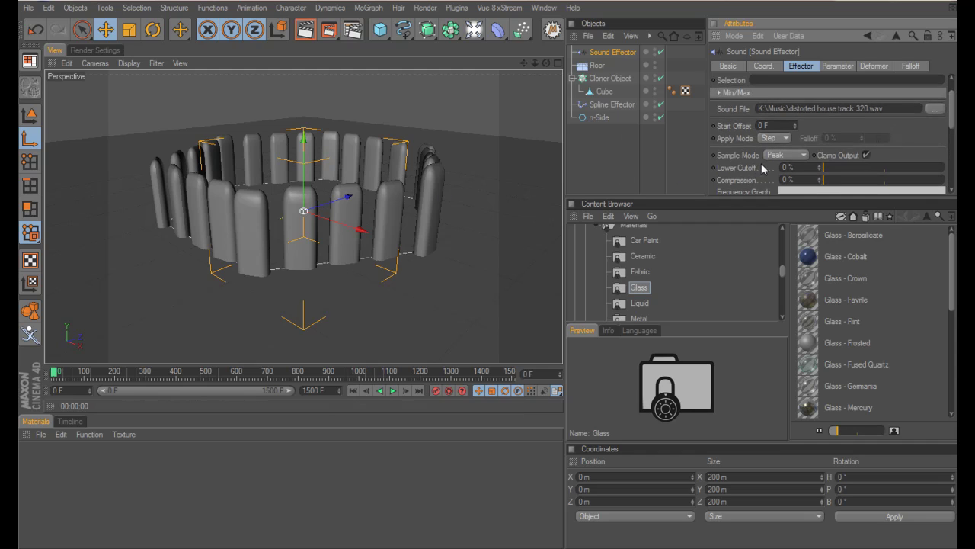
click(838, 66)
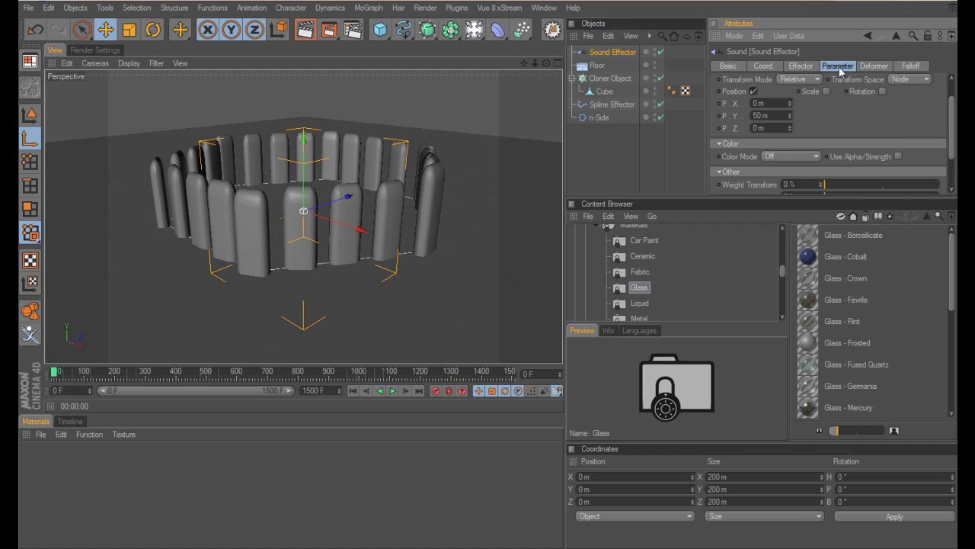
click(753, 91)
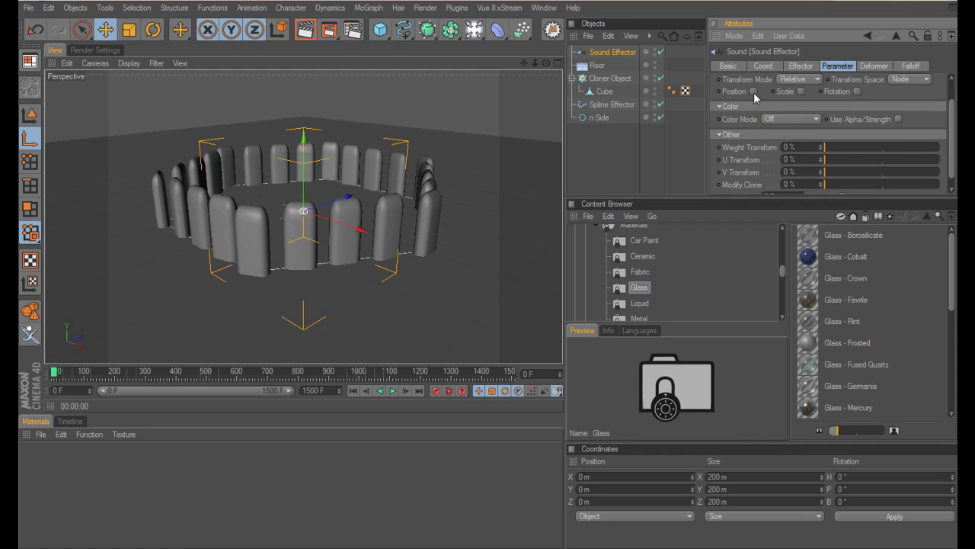
click(801, 92)
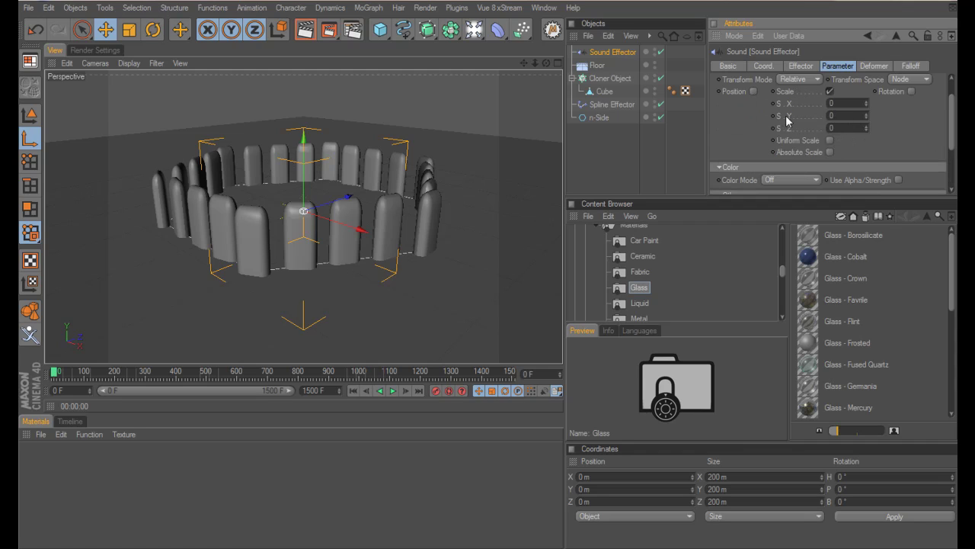
Set the Sound Effector's S.Y to 1 and scrub the timeline to test the scaling.
drag(866, 115, 868, 117)
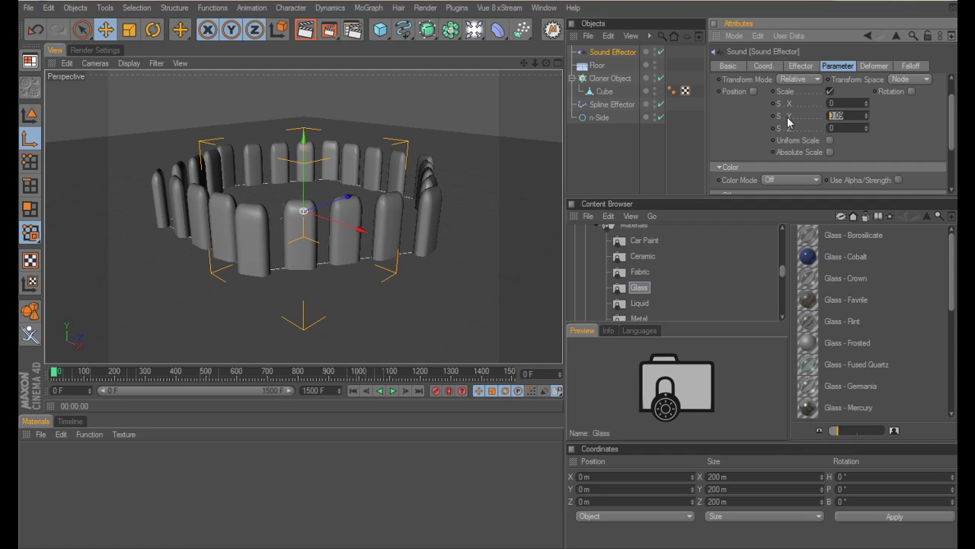
text(1)
key(Return)
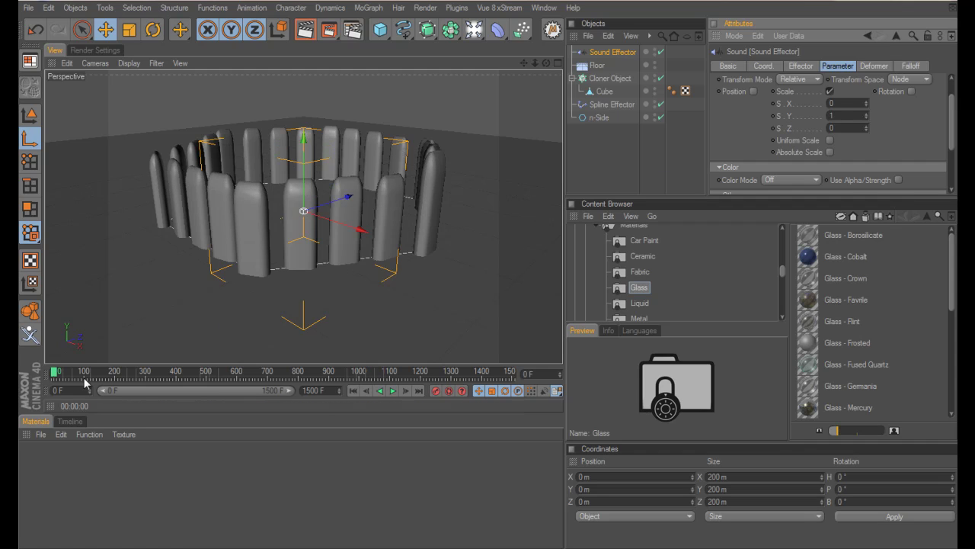
mouse_move(59, 372)
mouse_down()
mouse_move(95, 372)
mouse_move(67, 372)
mouse_up()
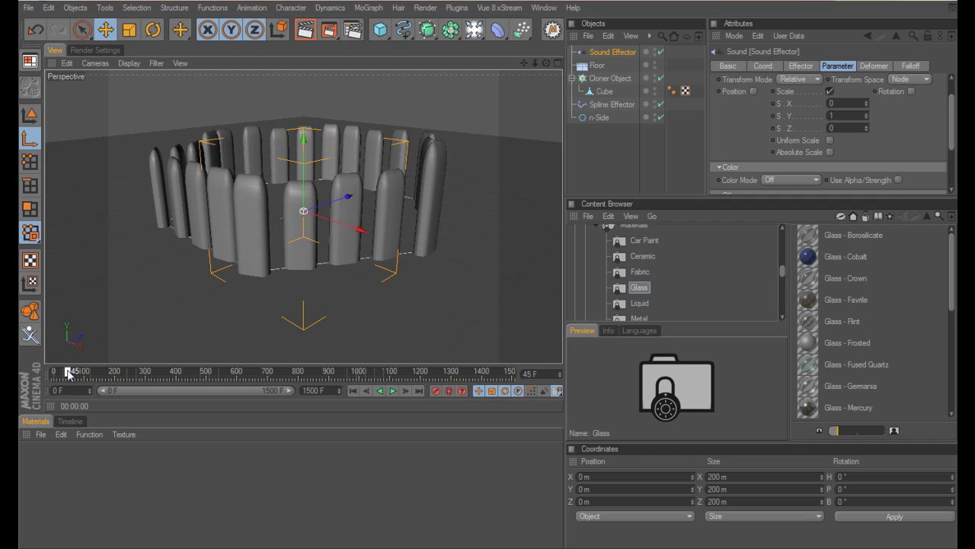
mouse_move(865, 115)
mouse_down()
mouse_move(866, 105)
mouse_move(866, 134)
mouse_move(866, 123)
mouse_up()
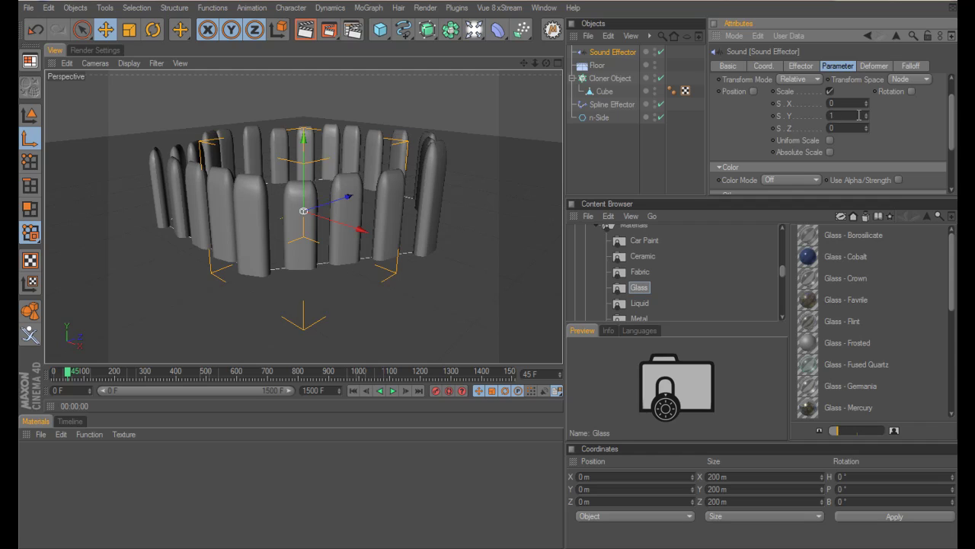
drag(952, 121, 950, 136)
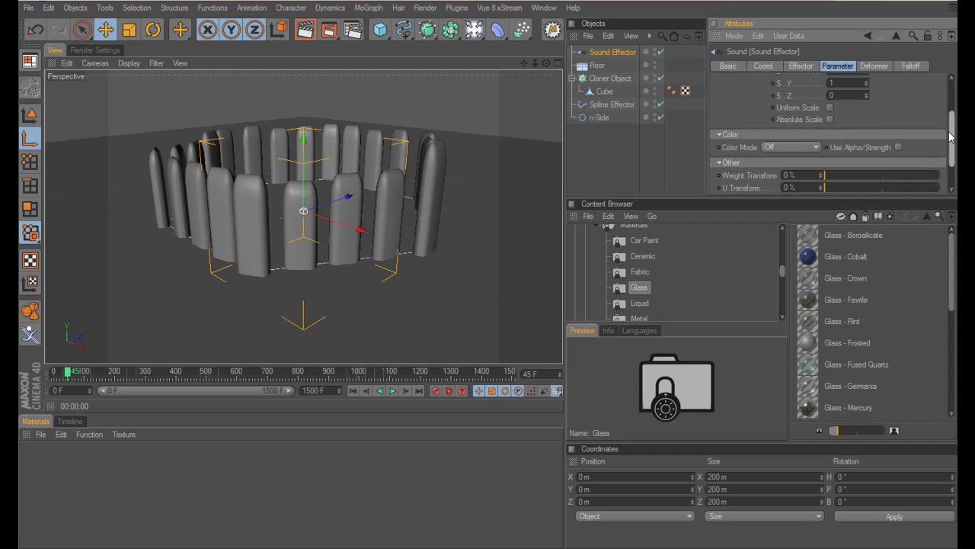
Set the Sound Effector's Color Mode to On.
click(787, 147)
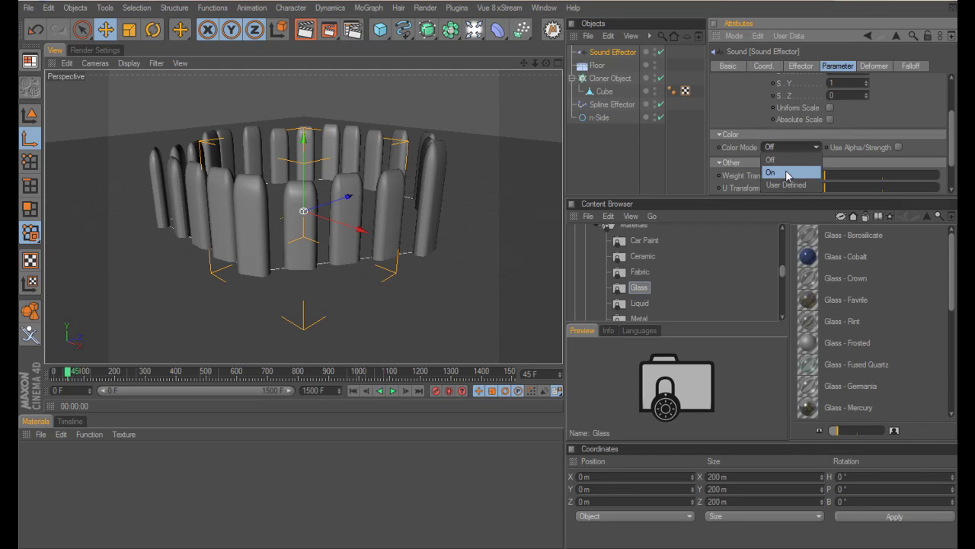
click(788, 173)
drag(951, 136, 951, 178)
click(801, 66)
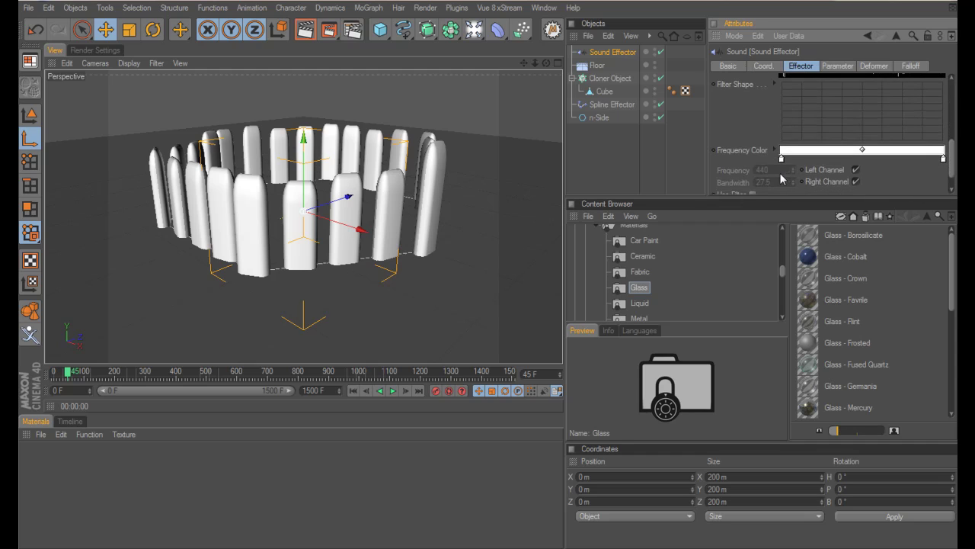
Make the Frequency Color gradient run from red on the left to yellow on the right, then scrub to preview.
click(782, 159)
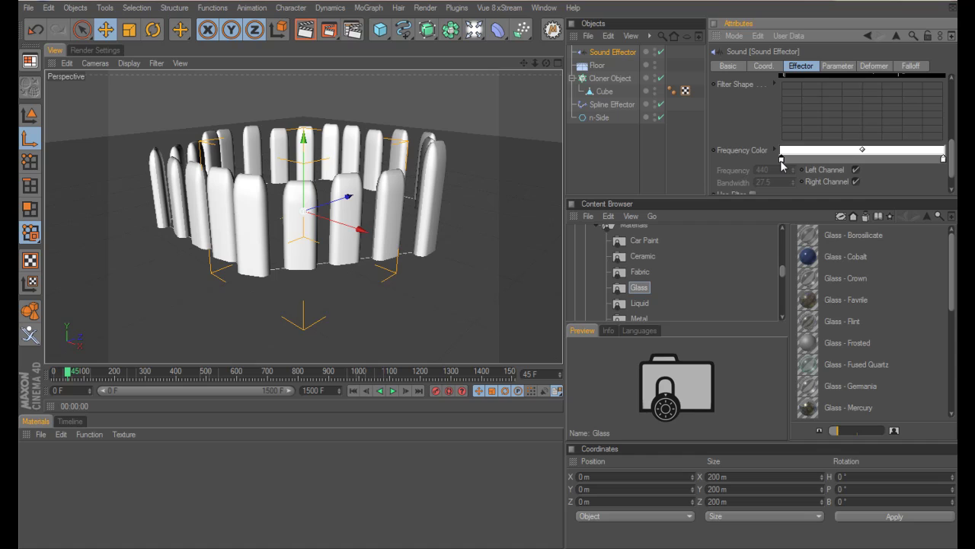
double_click(781, 160)
click(765, 215)
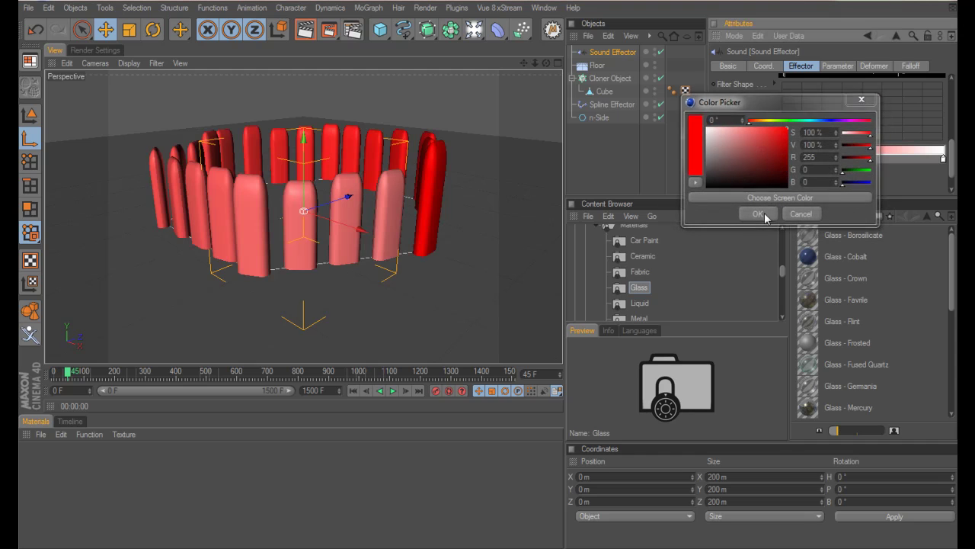
double_click(944, 159)
click(849, 119)
click(867, 127)
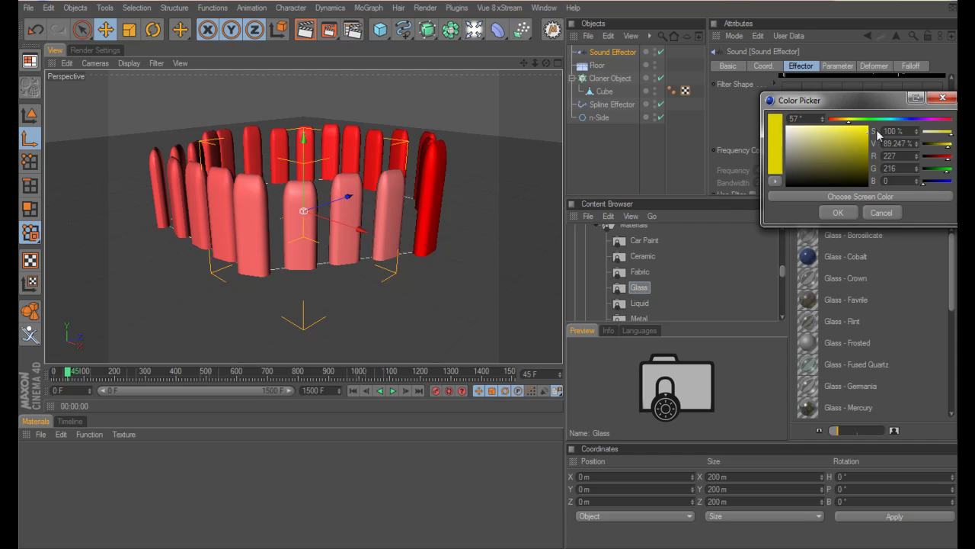
click(838, 214)
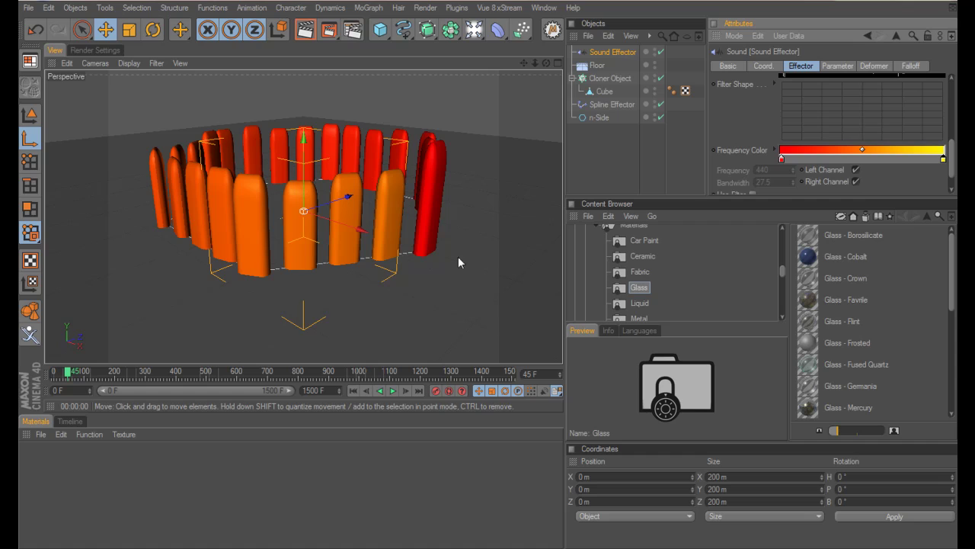
click(89, 375)
mouse_move(89, 375)
mouse_down()
mouse_move(55, 373)
mouse_move(66, 374)
mouse_up()
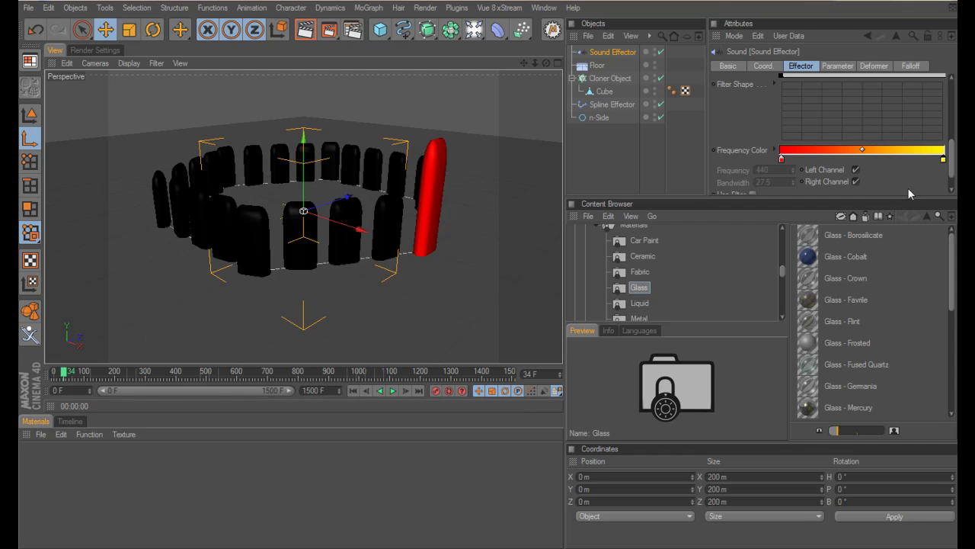
scroll(948, 174, up, 5)
click(868, 66)
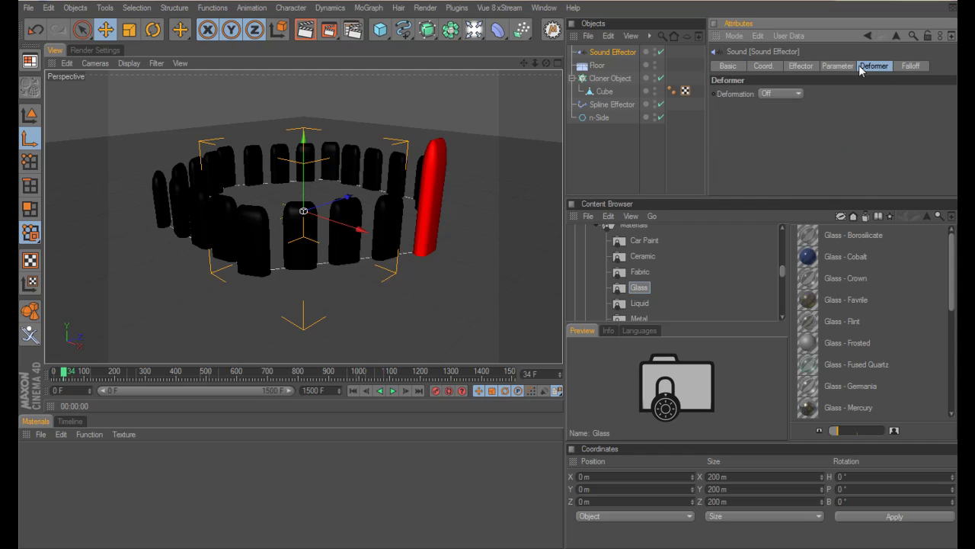
Raise the Sound Effector's S.Y scale value to 15.
click(834, 67)
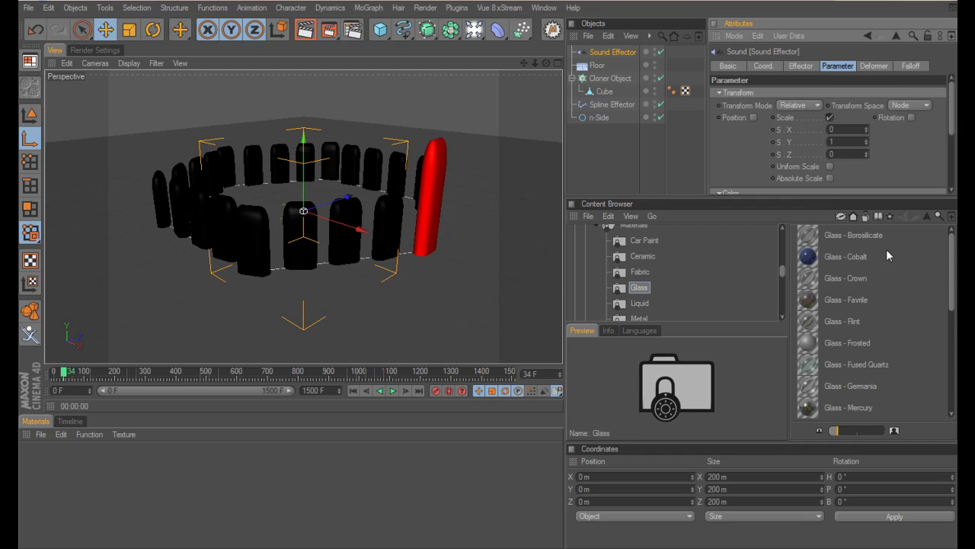
drag(955, 122, 938, 177)
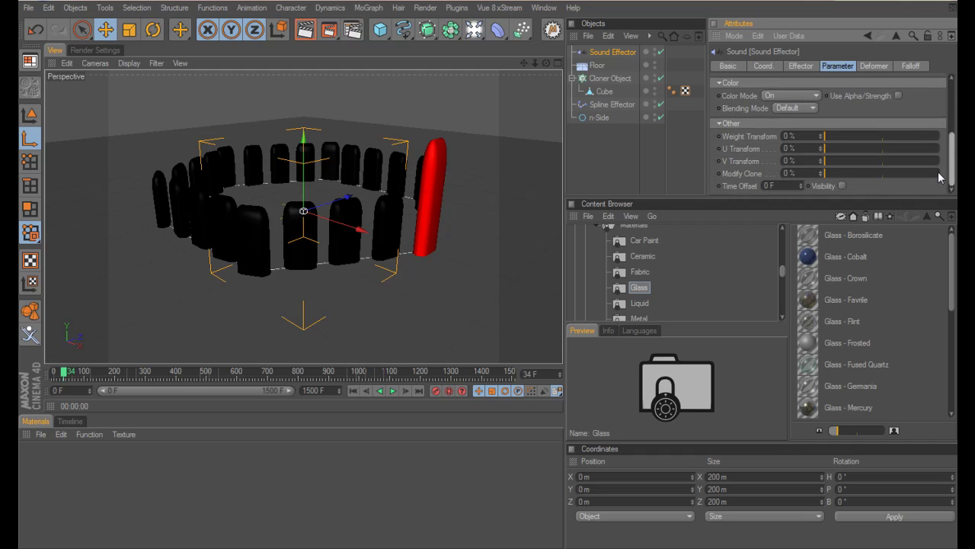
scroll(939, 177, up, 3)
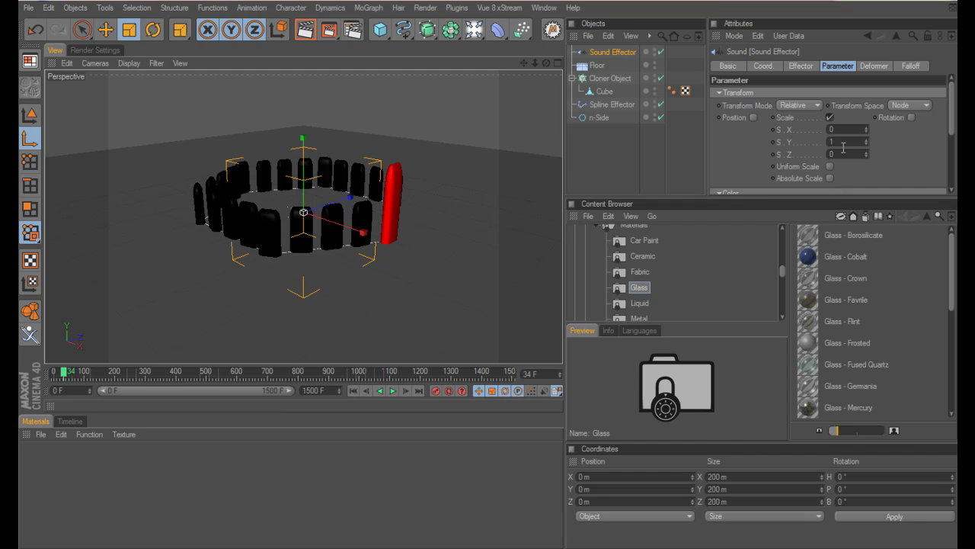
click(843, 144)
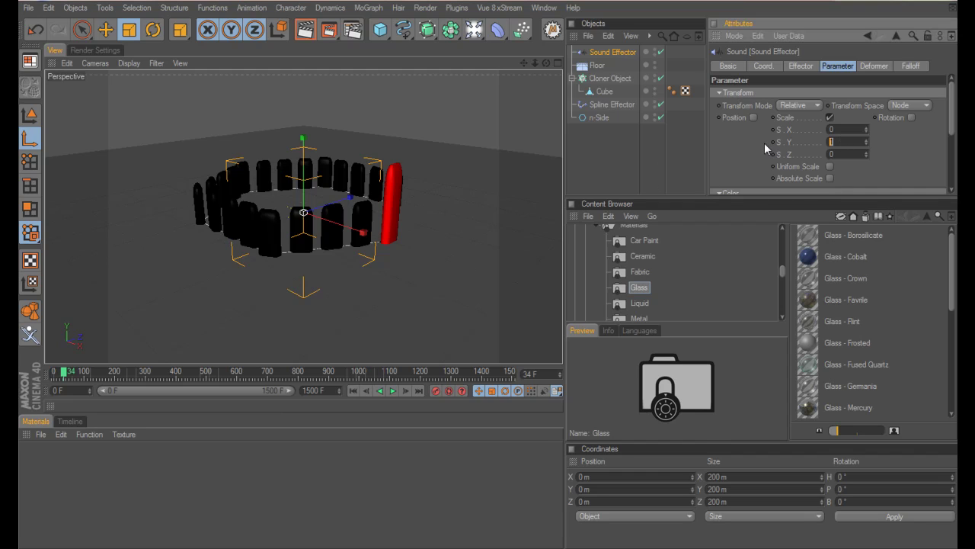
text(15)
key(Return)
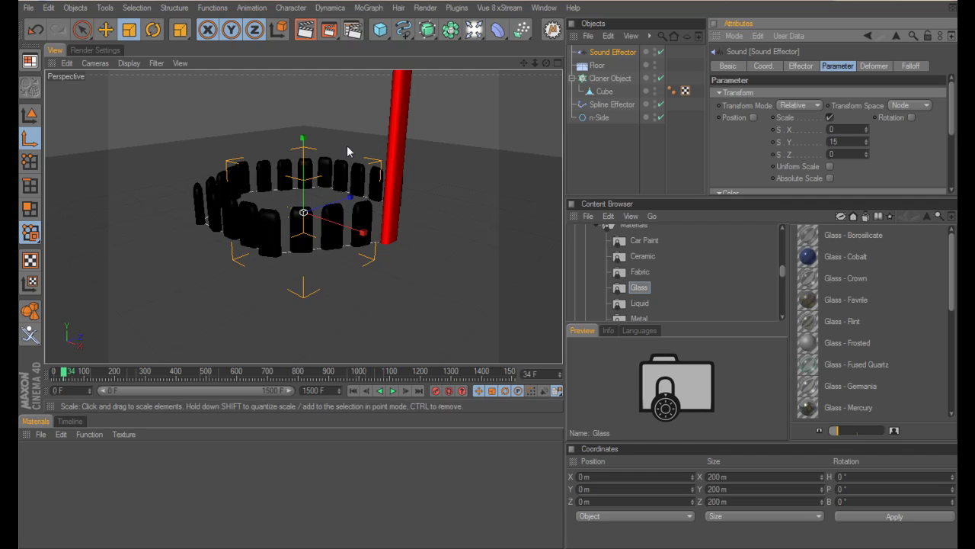
Squash the cloned Cube shorter along Y and scrub ahead to preview the varying pillars.
click(303, 204)
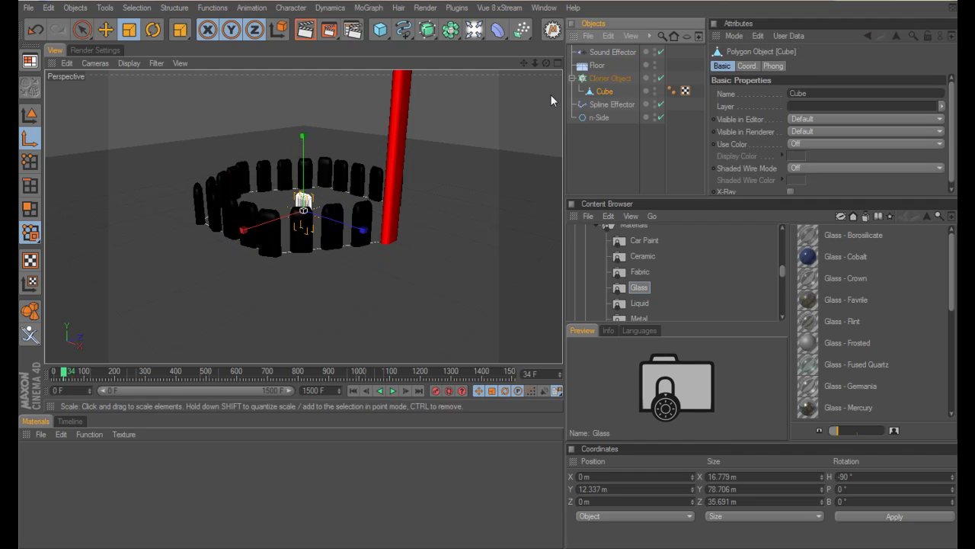
drag(303, 137, 299, 229)
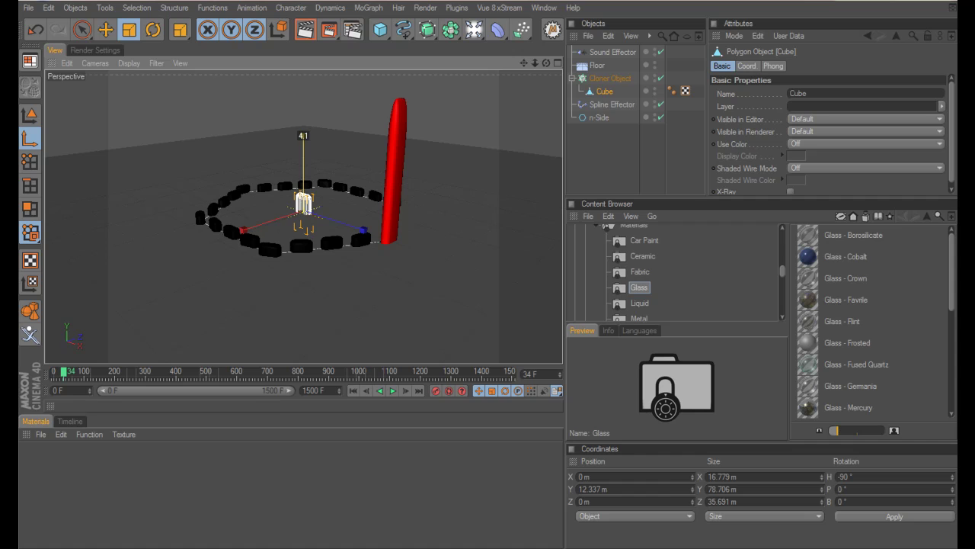
middle_click(286, 195)
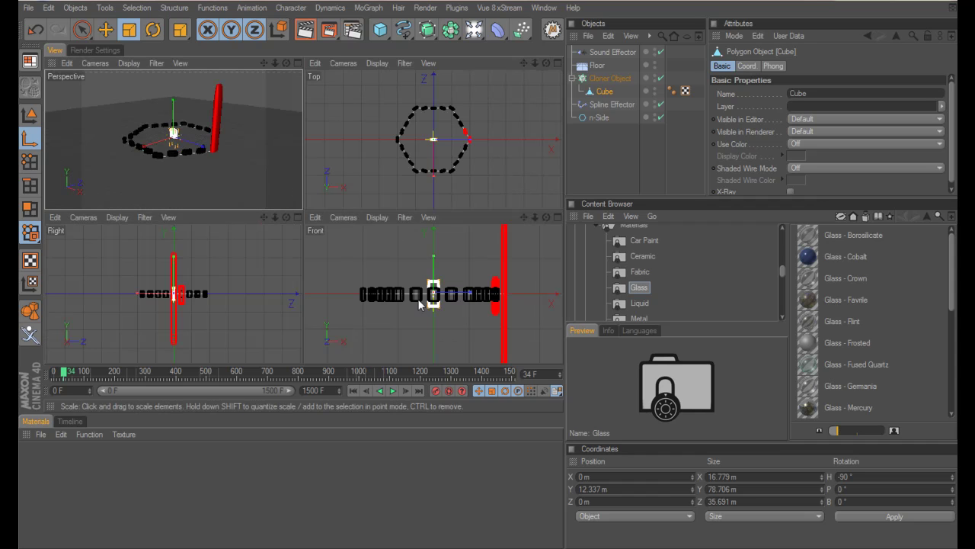
middle_click(238, 164)
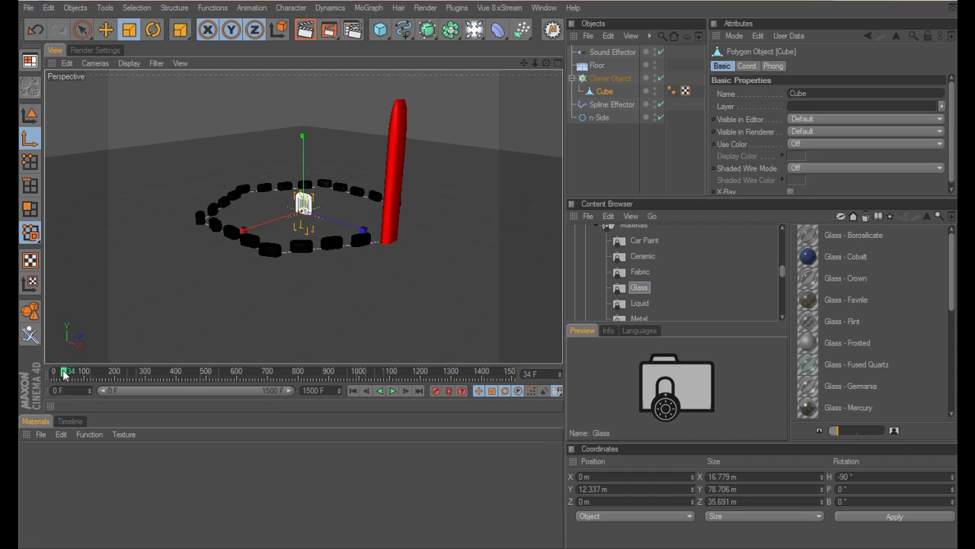
drag(64, 372, 126, 373)
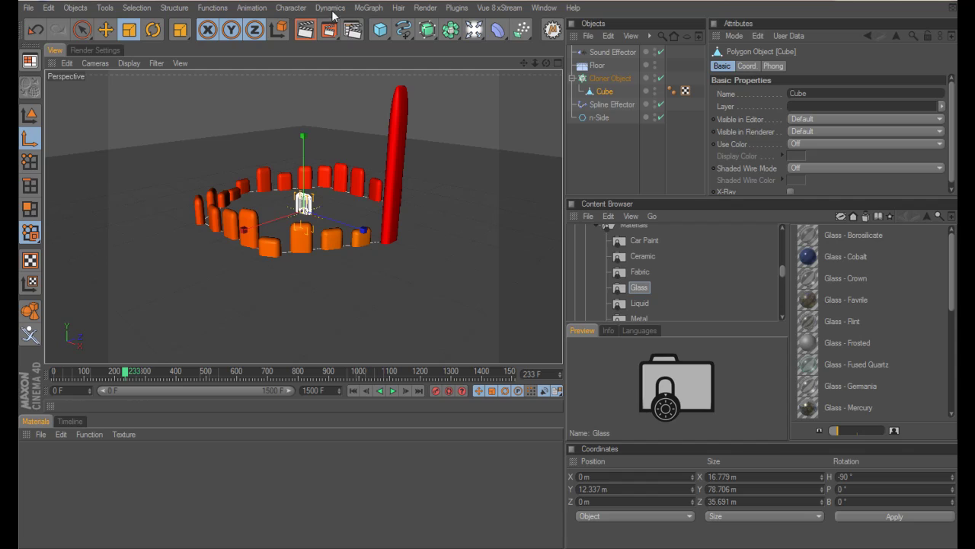
Add a Delay Effector and drag it into the Cloner's Effectors list.
click(368, 8)
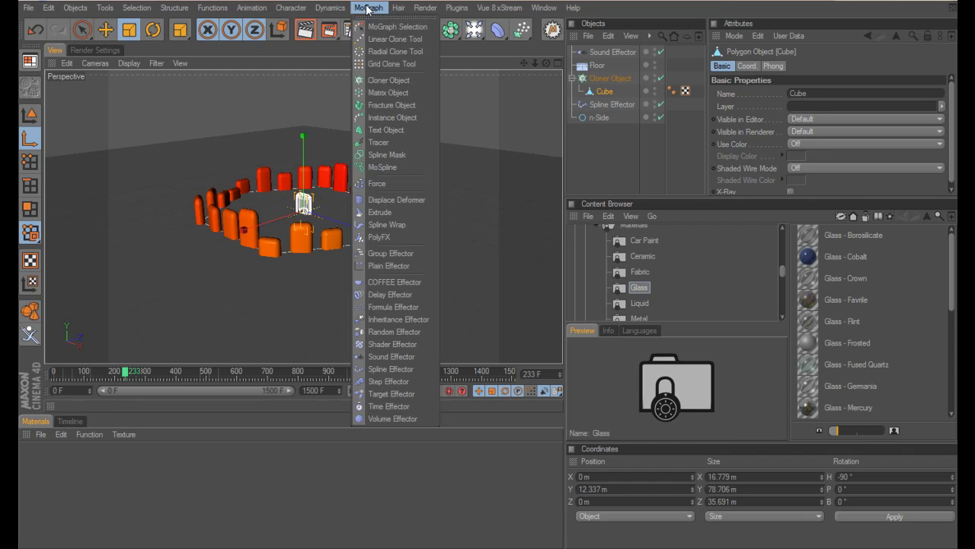
click(380, 294)
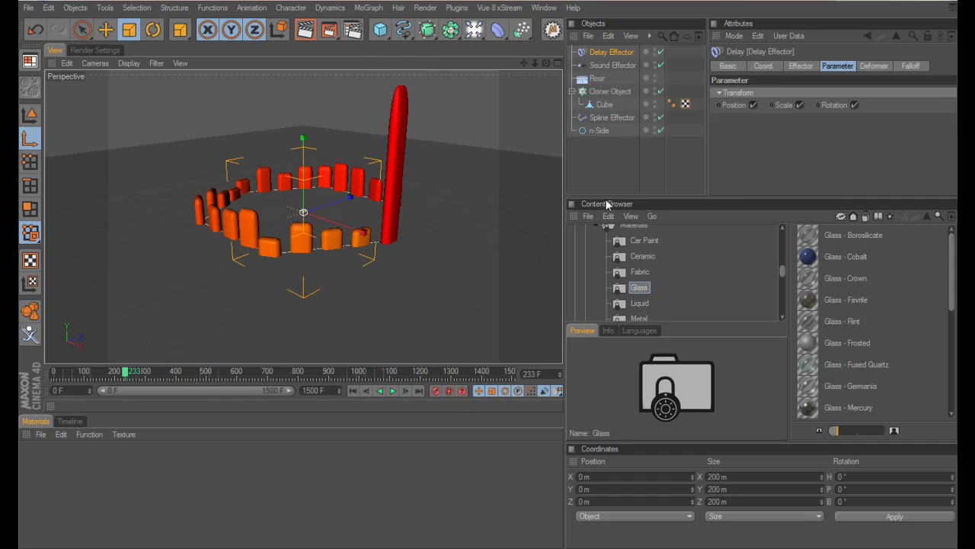
click(609, 93)
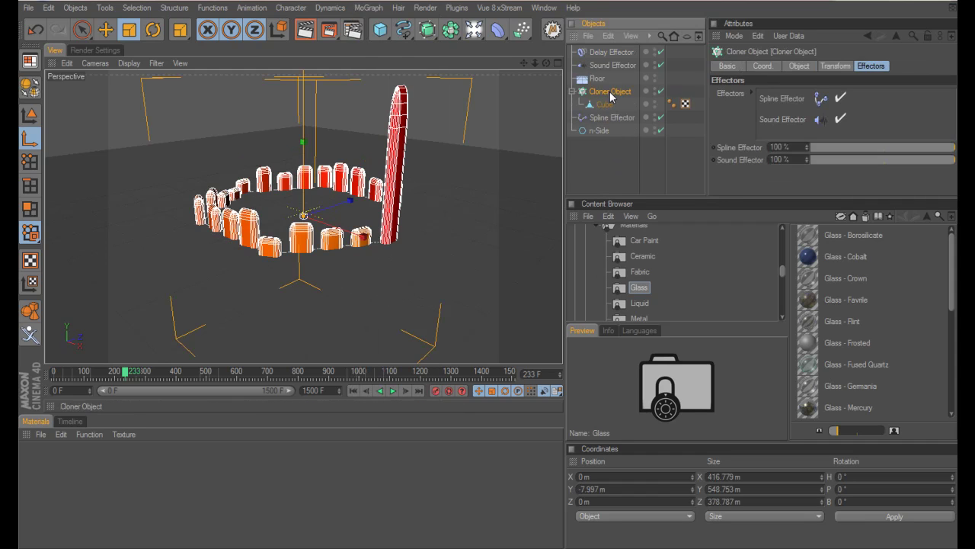
drag(603, 52, 765, 131)
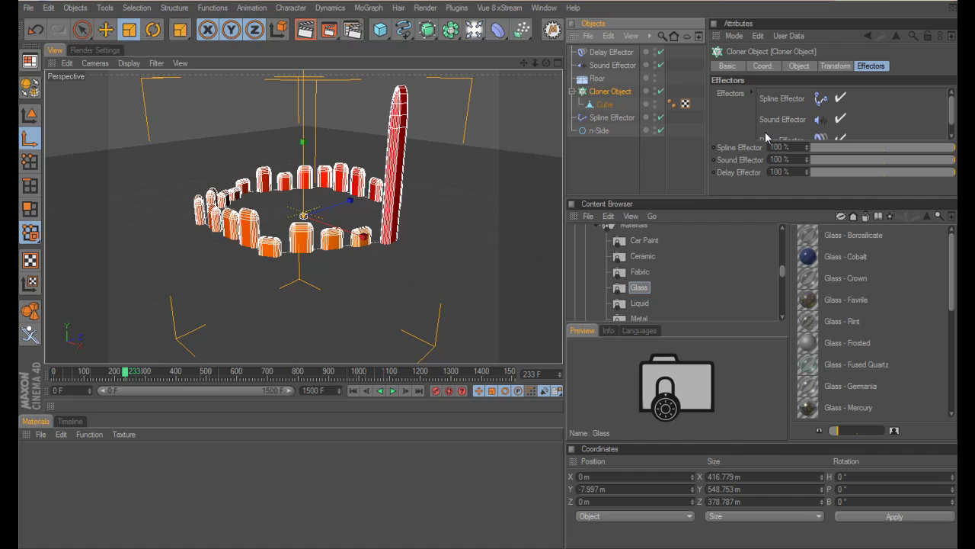
Limit the Delay Effector to scale only and check its 50% Strength in Blend mode.
click(612, 52)
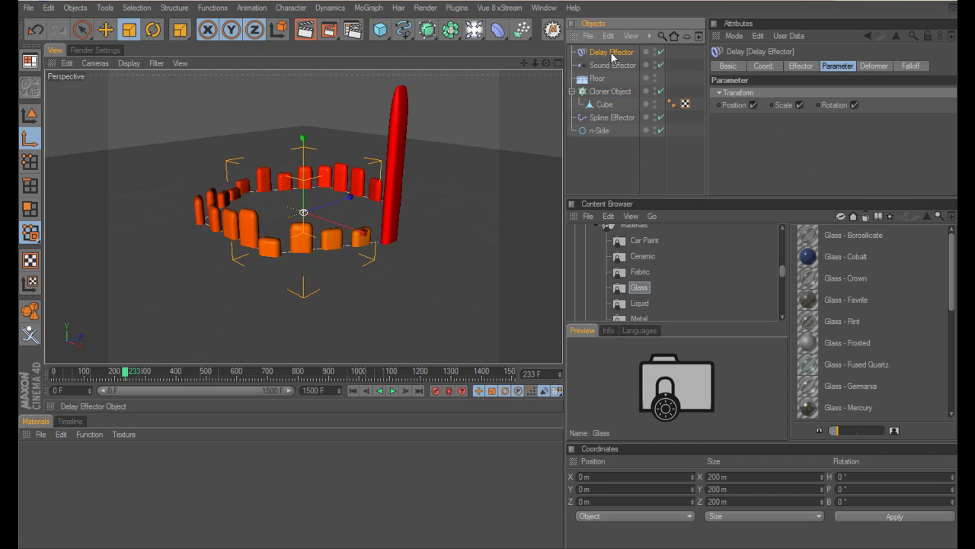
click(753, 105)
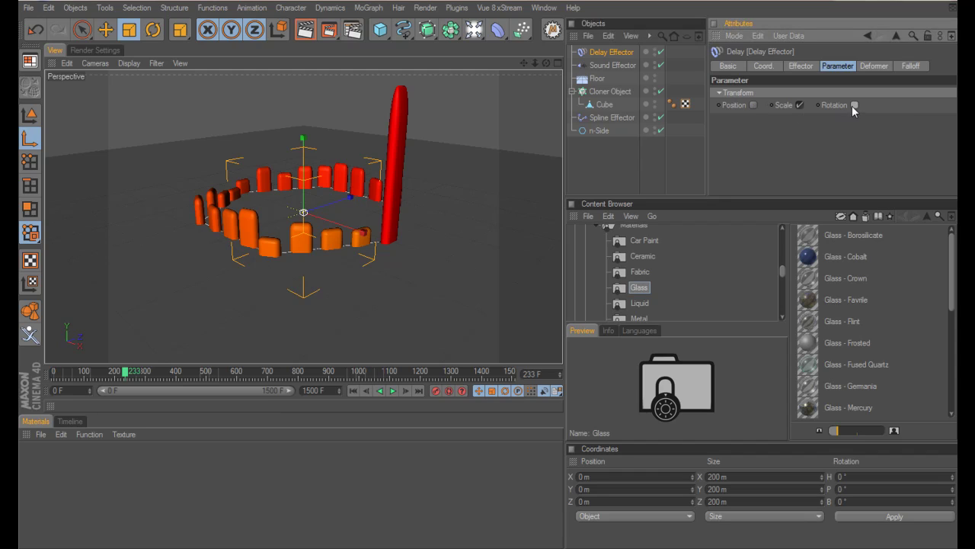
click(865, 67)
click(832, 69)
click(807, 68)
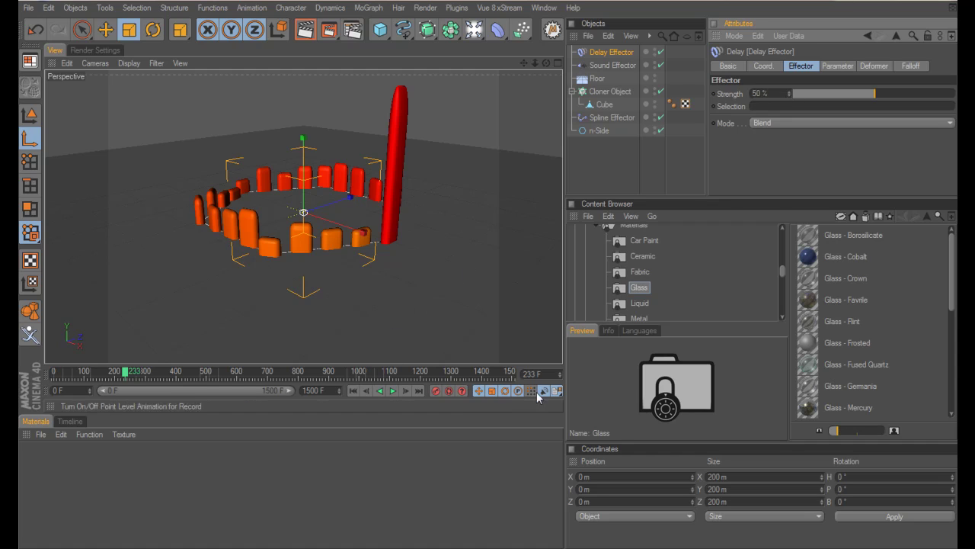
Rewind the timeline, play the animation, and render the active view.
drag(126, 372, 54, 373)
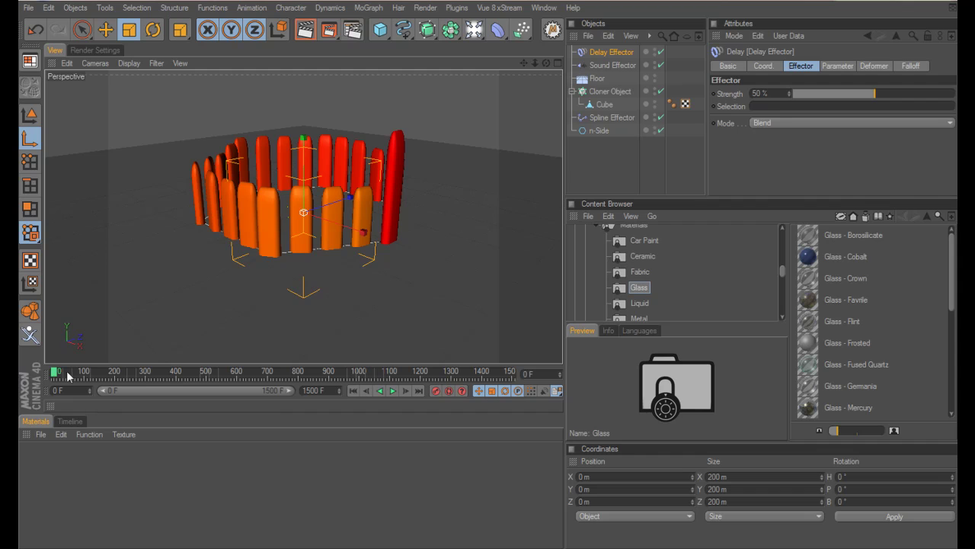
click(393, 391)
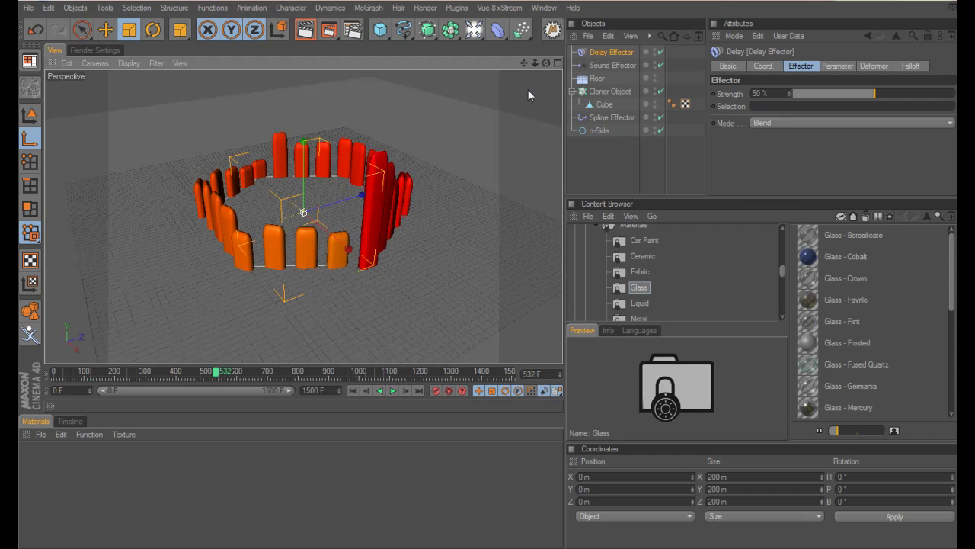
click(305, 29)
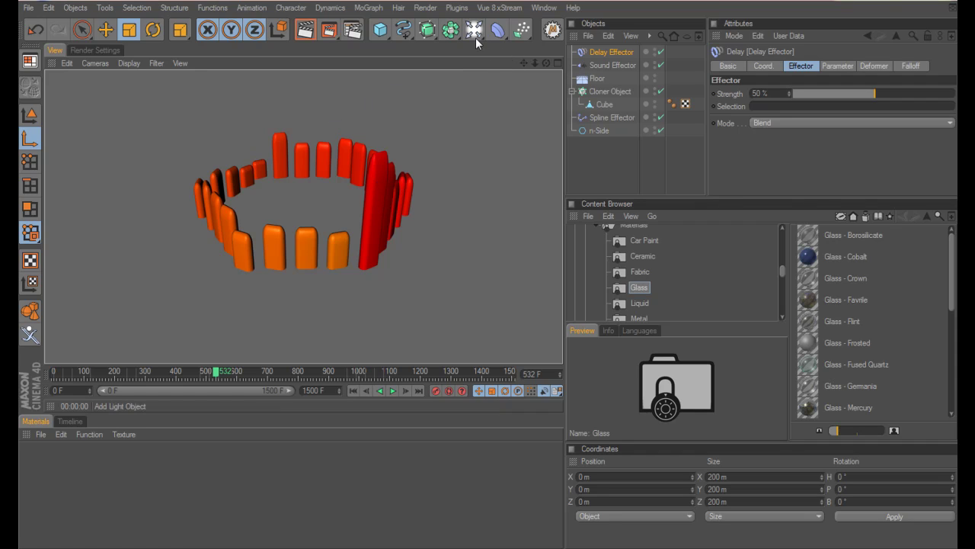
Add a light and position it about 2.252 m up inside the ring.
drag(472, 34, 492, 40)
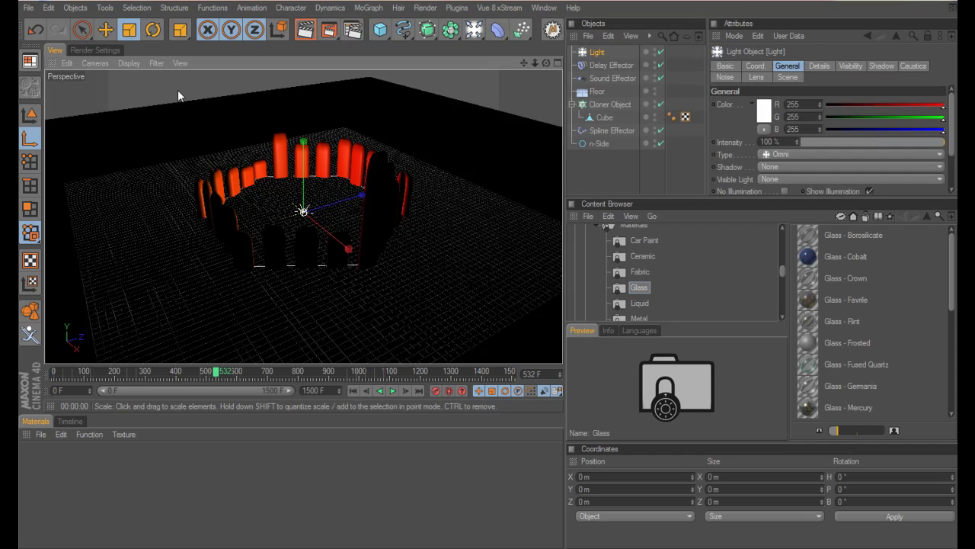
click(105, 29)
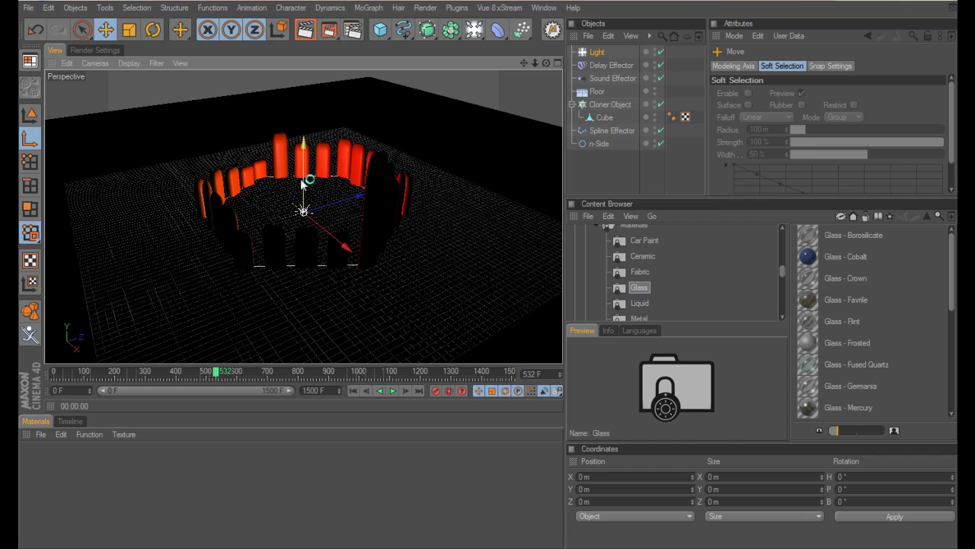
drag(308, 190, 303, 212)
click(597, 52)
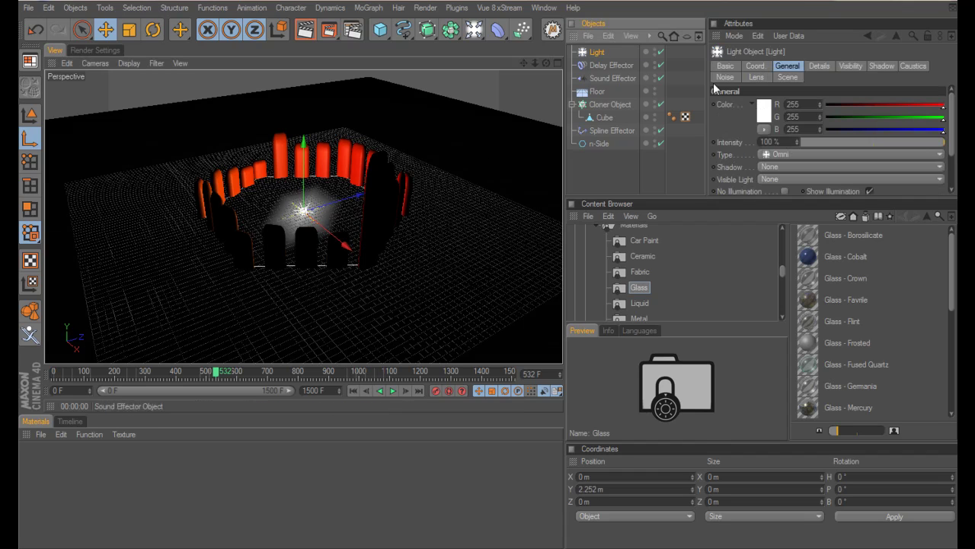
Give the light Shadow Maps (Soft), orange colour R255 G189 B66, and Volumetric visible light.
click(775, 167)
click(790, 190)
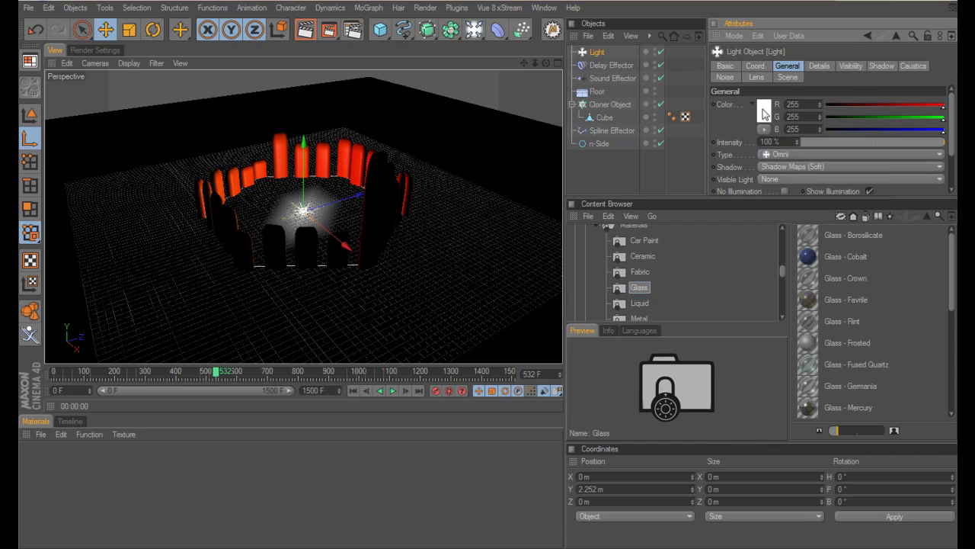
click(763, 112)
drag(740, 68, 748, 74)
click(740, 162)
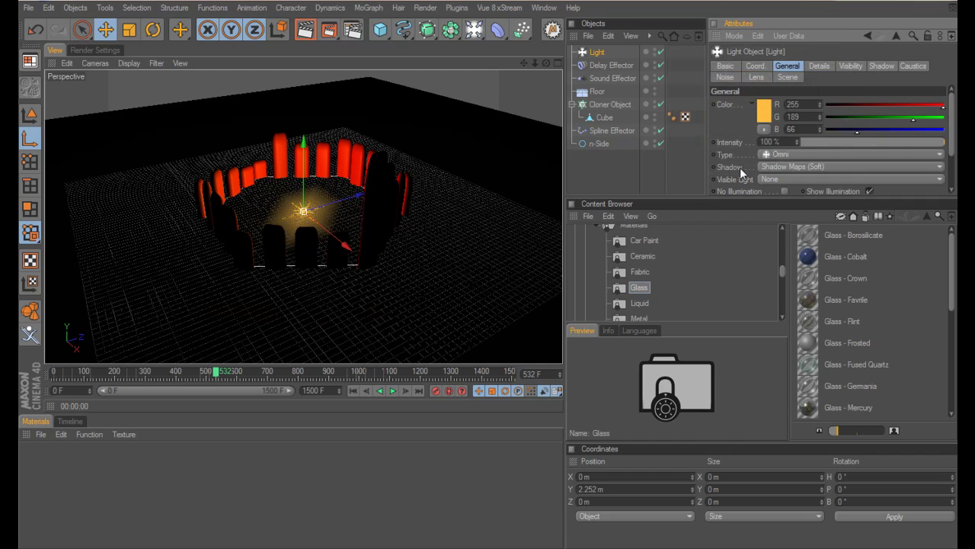
click(779, 179)
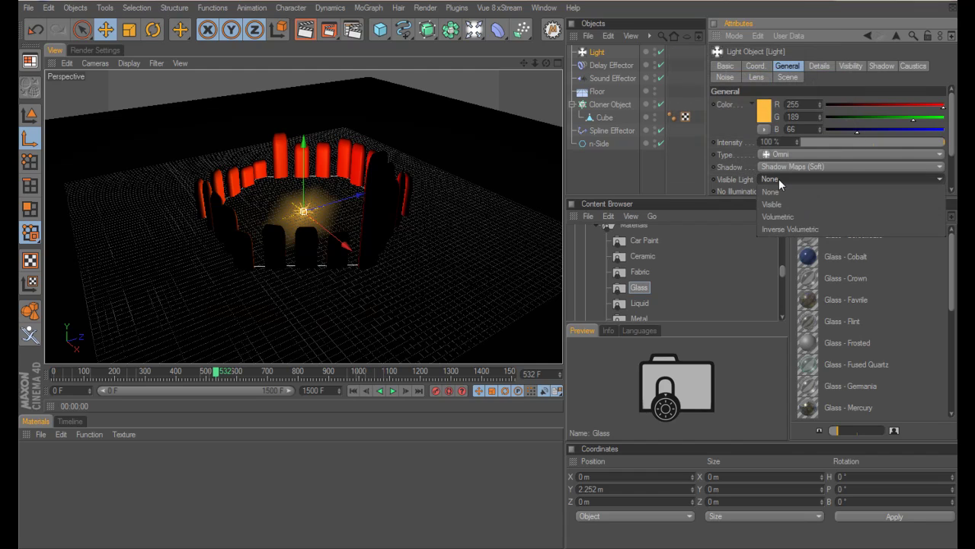
click(784, 218)
scroll(948, 140, down, 1)
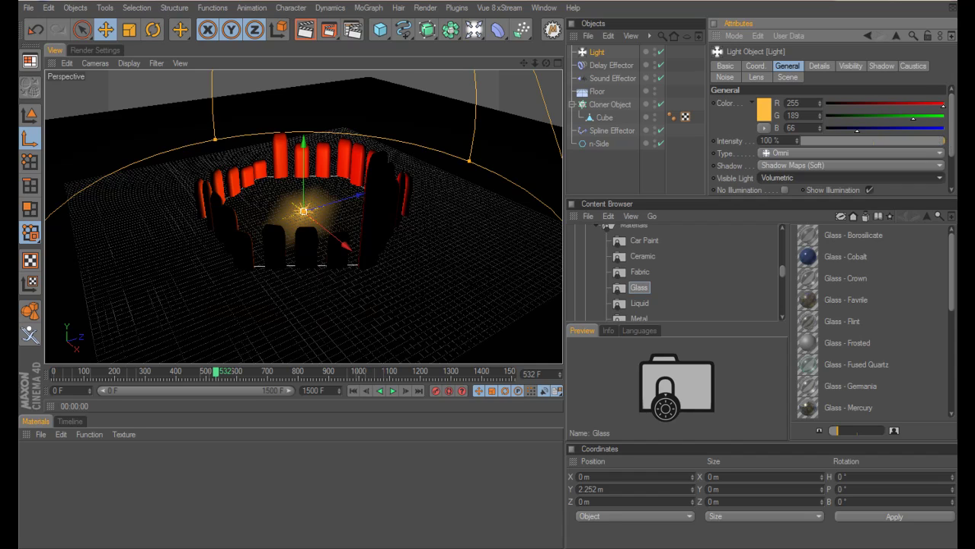
scroll(831, 137, down, 2)
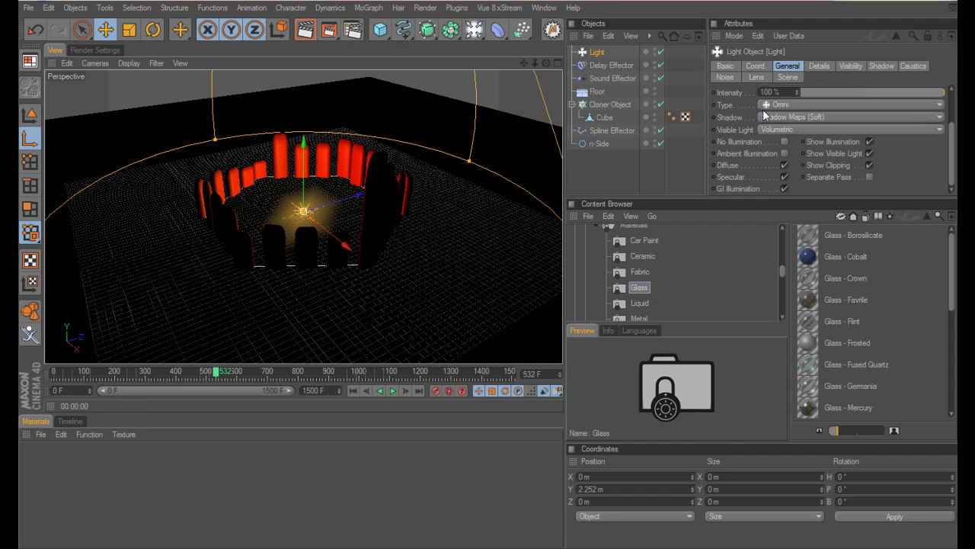
Render a preview, lower the light to Y -2.245 m, and render again.
click(842, 69)
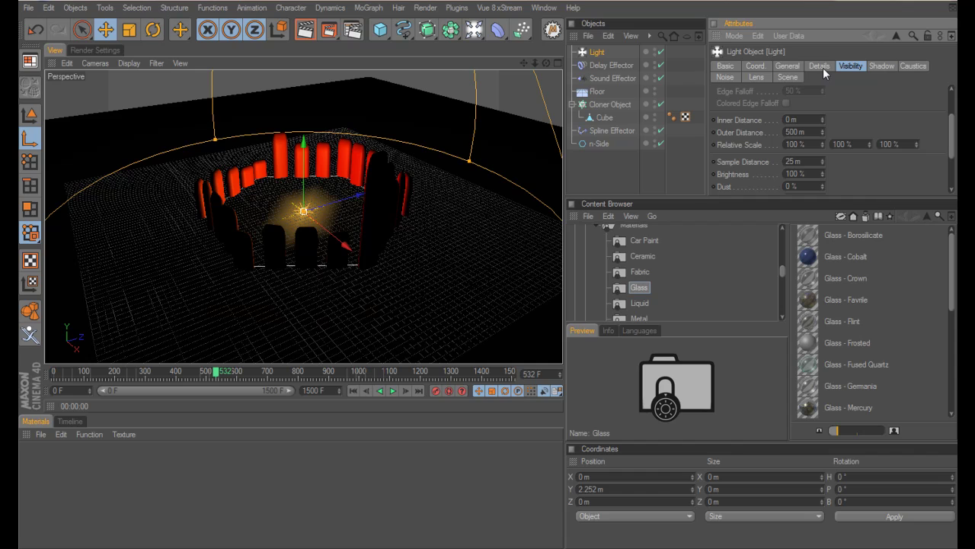
click(305, 34)
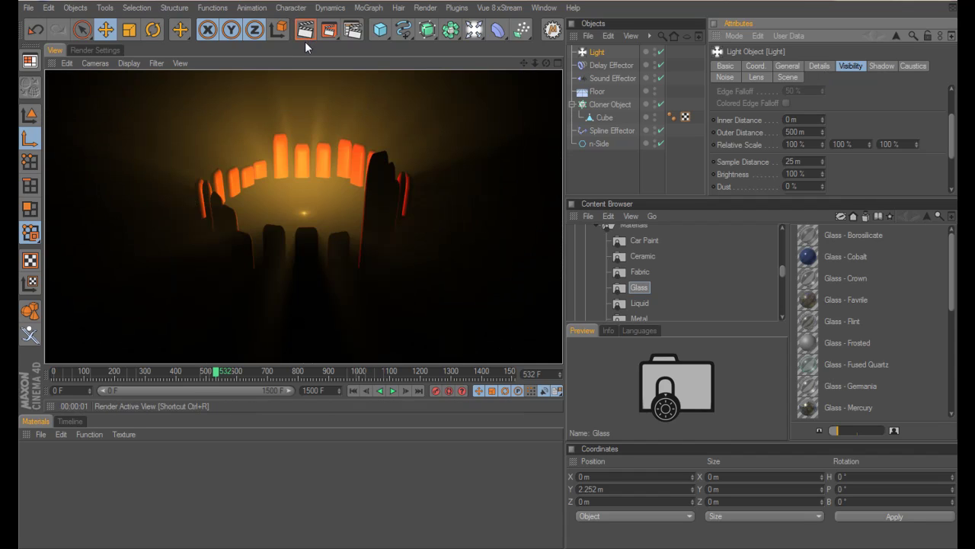
click(597, 52)
drag(303, 149, 303, 183)
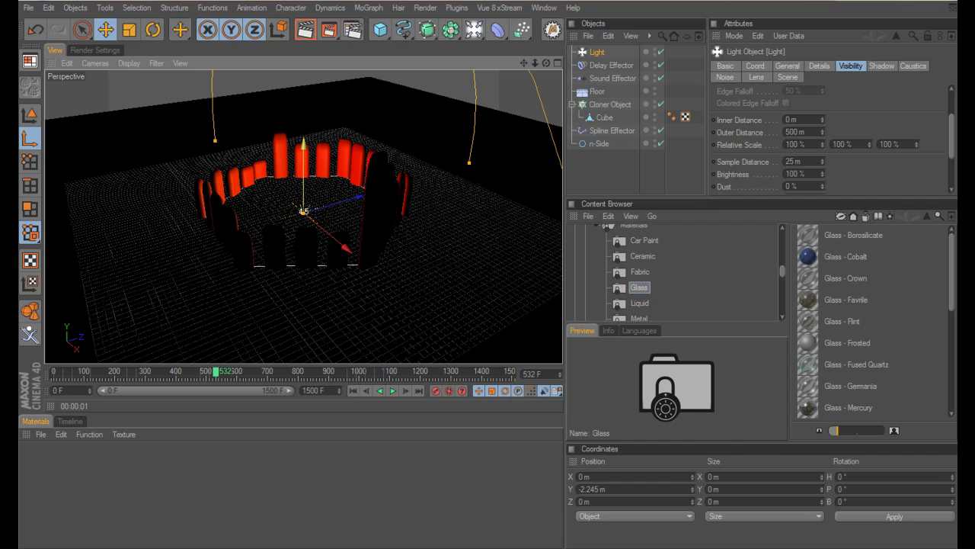
click(305, 29)
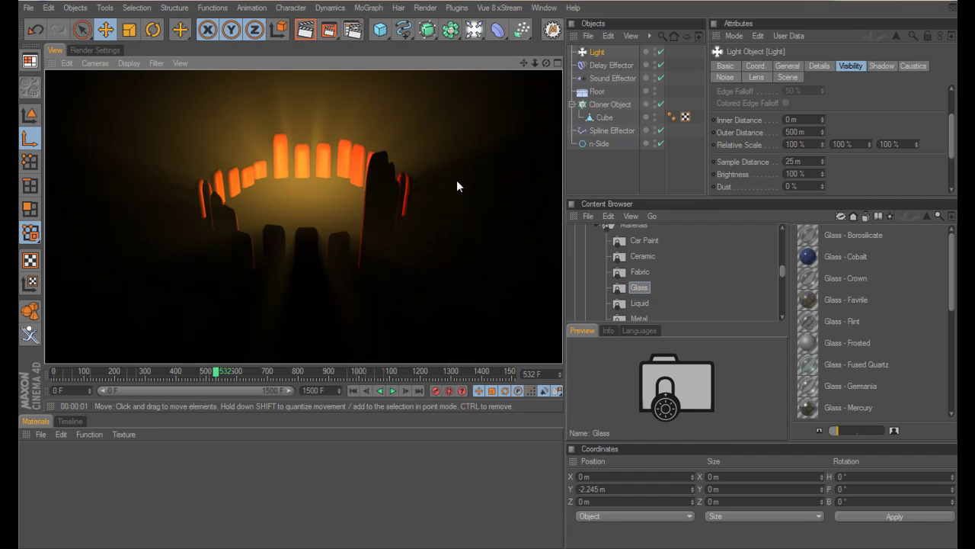
Review the light's Shadow and Visibility settings, including the Dust value.
click(881, 65)
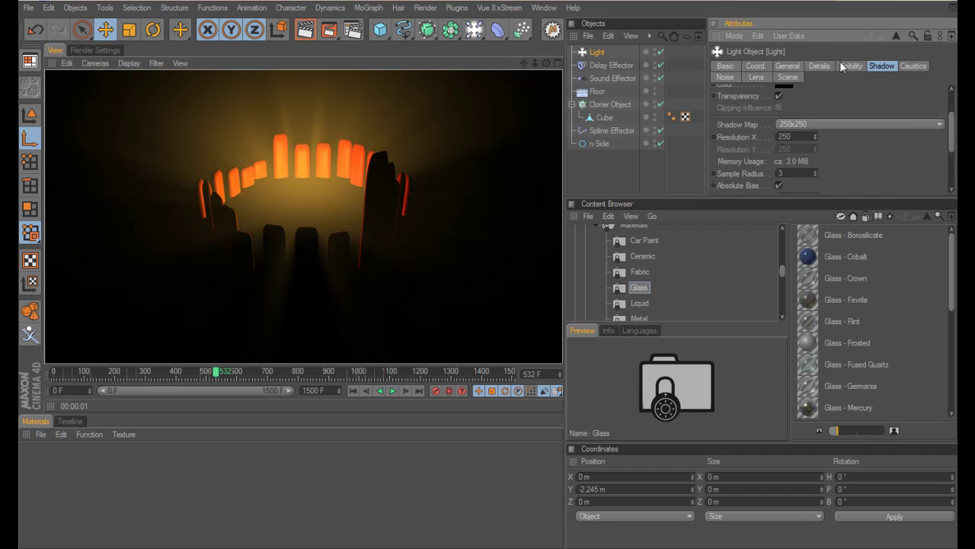
click(843, 66)
scroll(838, 120, down, 3)
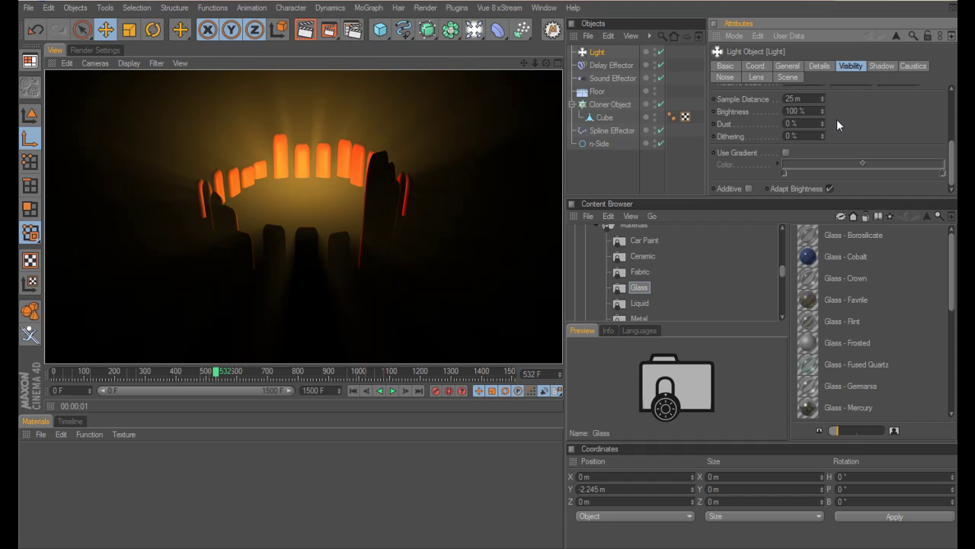
double_click(791, 123)
click(884, 65)
drag(951, 152, 951, 101)
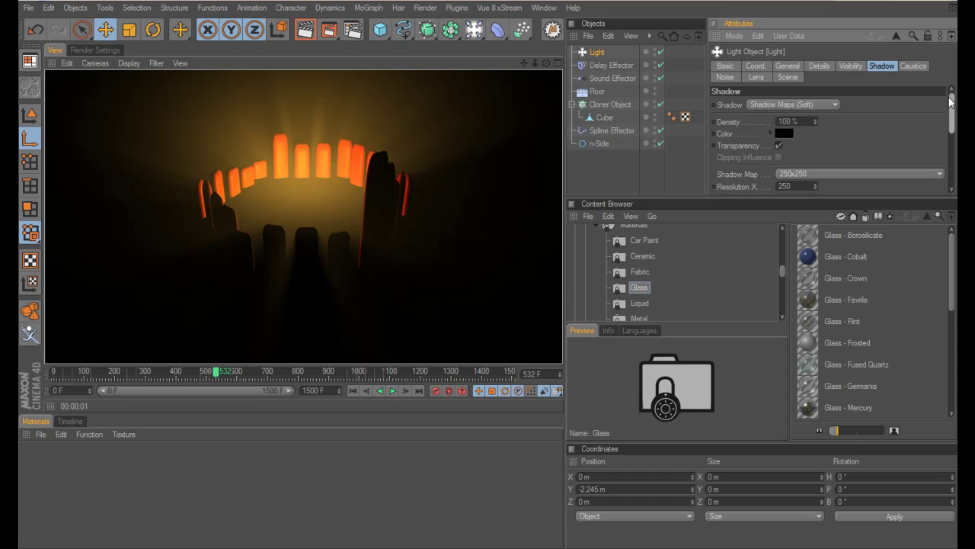
Set the light's Noise to Visibility with Soft Turbulence, then render a preview of the hazier glow.
click(732, 77)
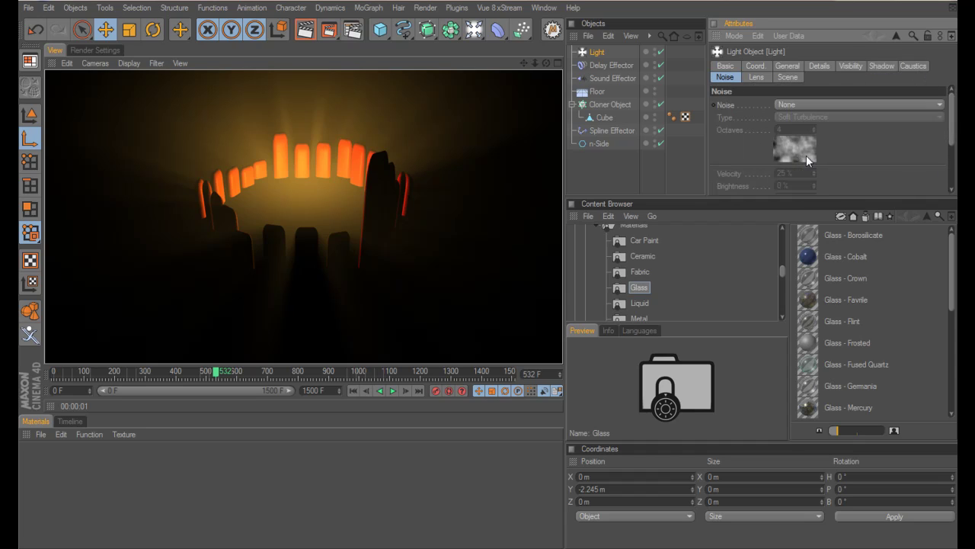
click(792, 104)
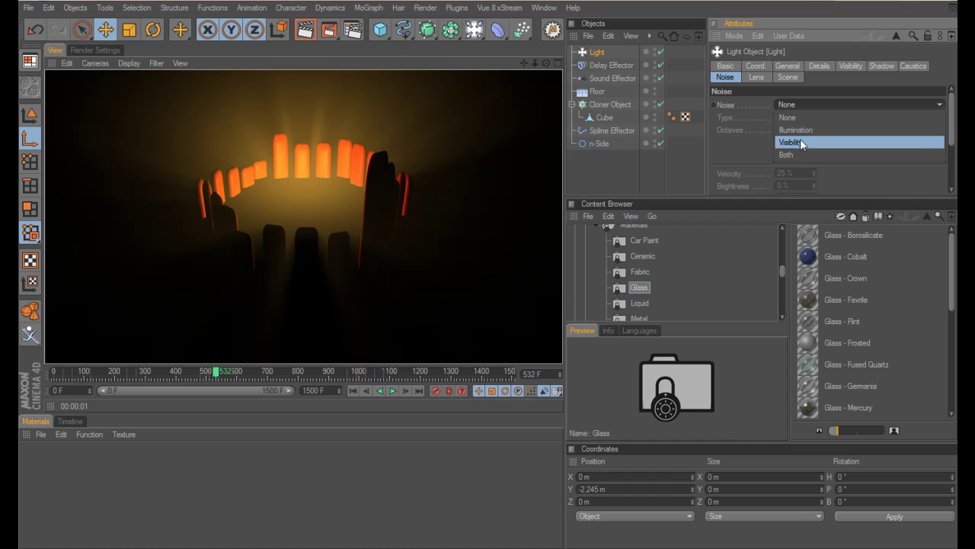
click(800, 139)
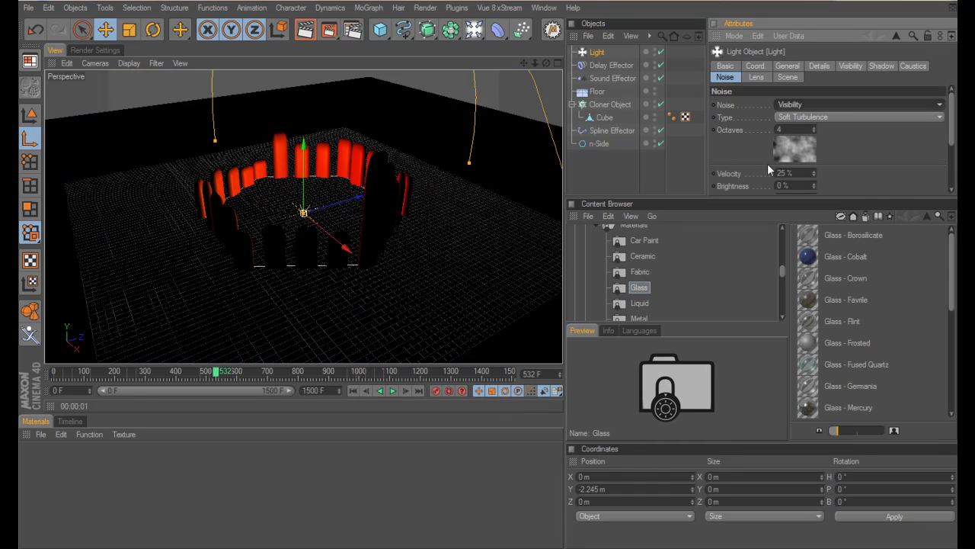
click(306, 30)
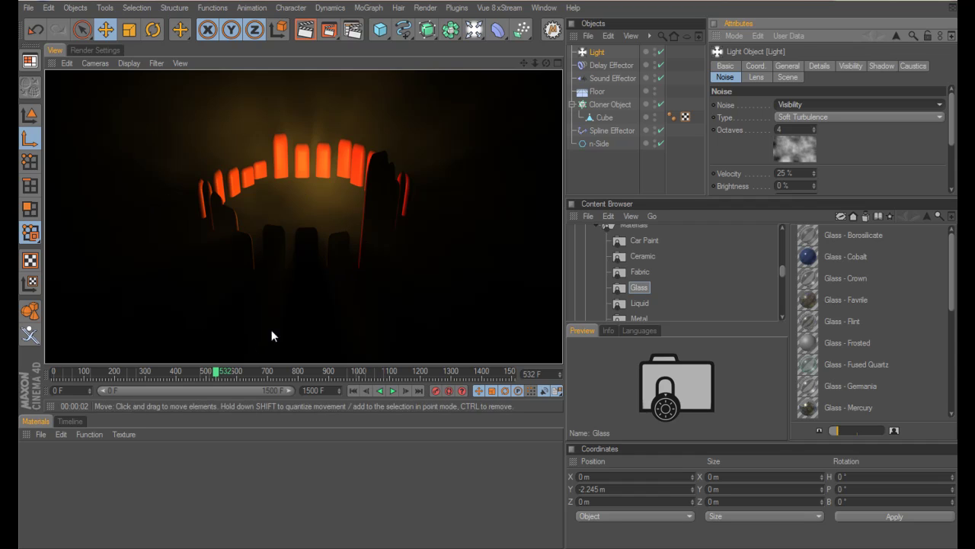
Return the timeline to frame 0, render the full-height ring of bars, and select the Cloner Object.
click(218, 374)
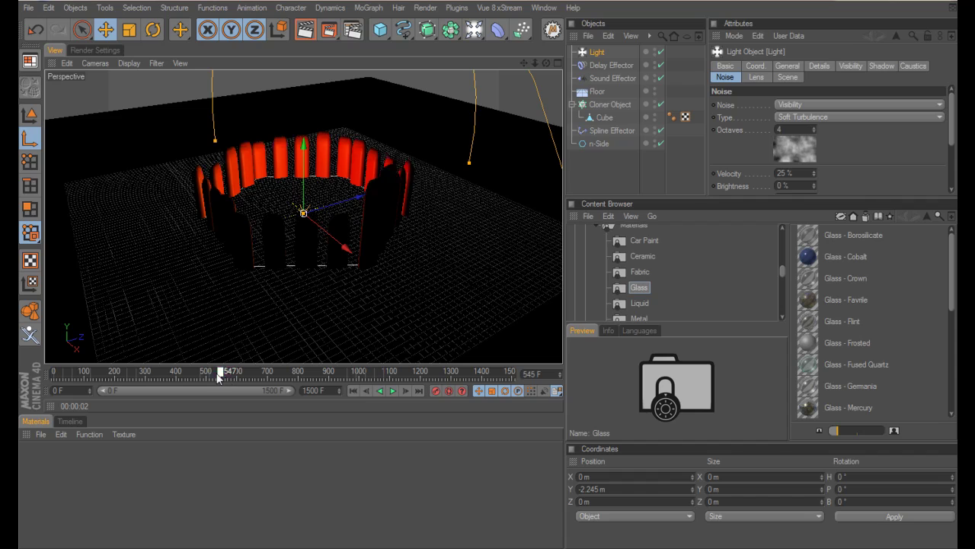
key(shift+f)
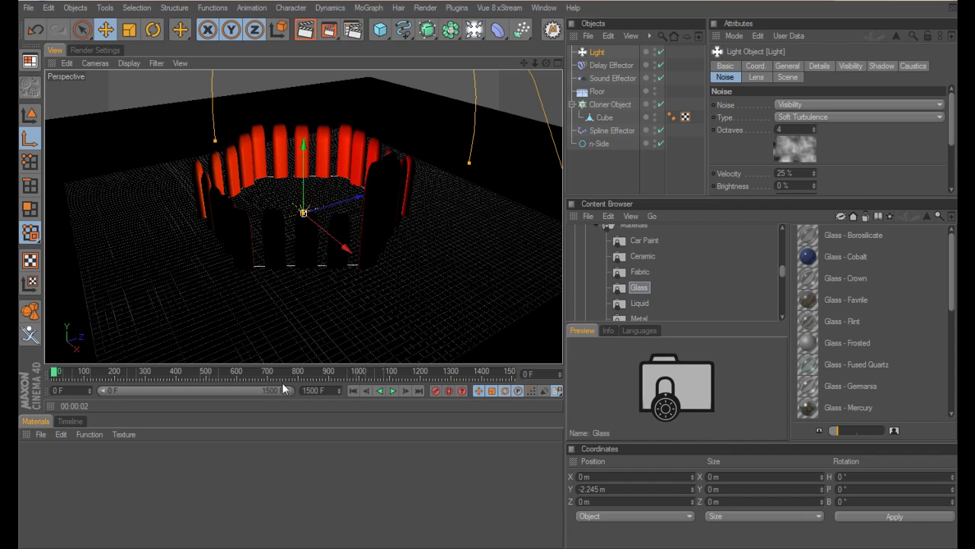
click(297, 38)
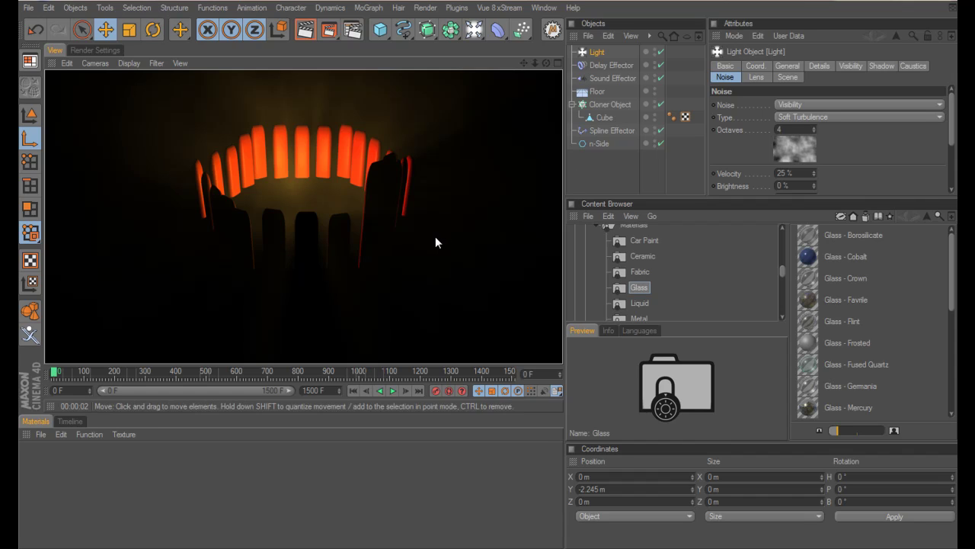
click(599, 107)
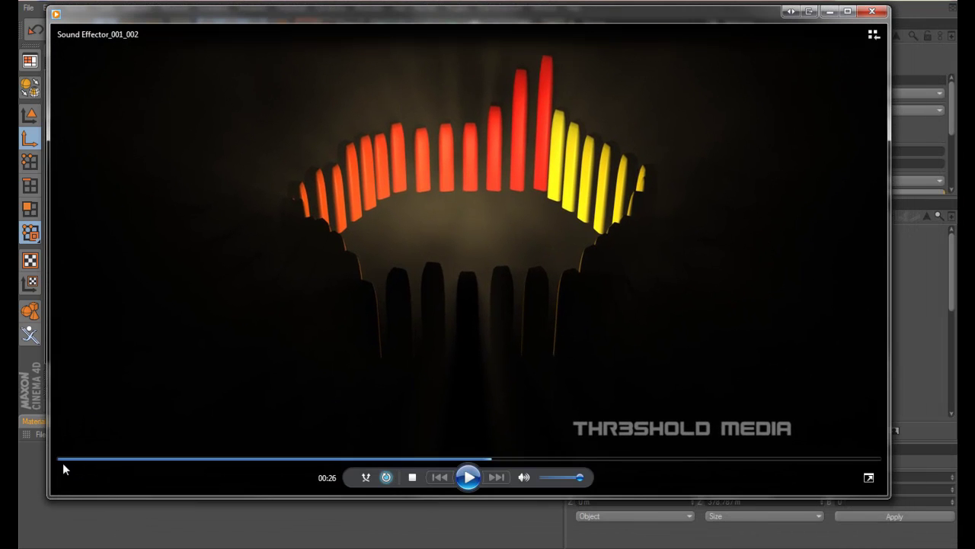
Stop the Sound Effector_001_002 clip so it rewinds to 00:00.
click(412, 477)
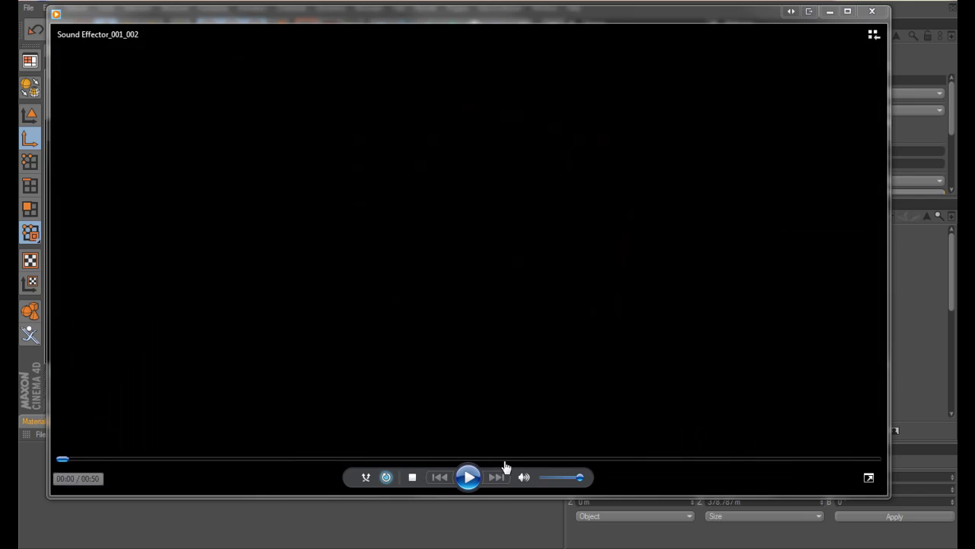